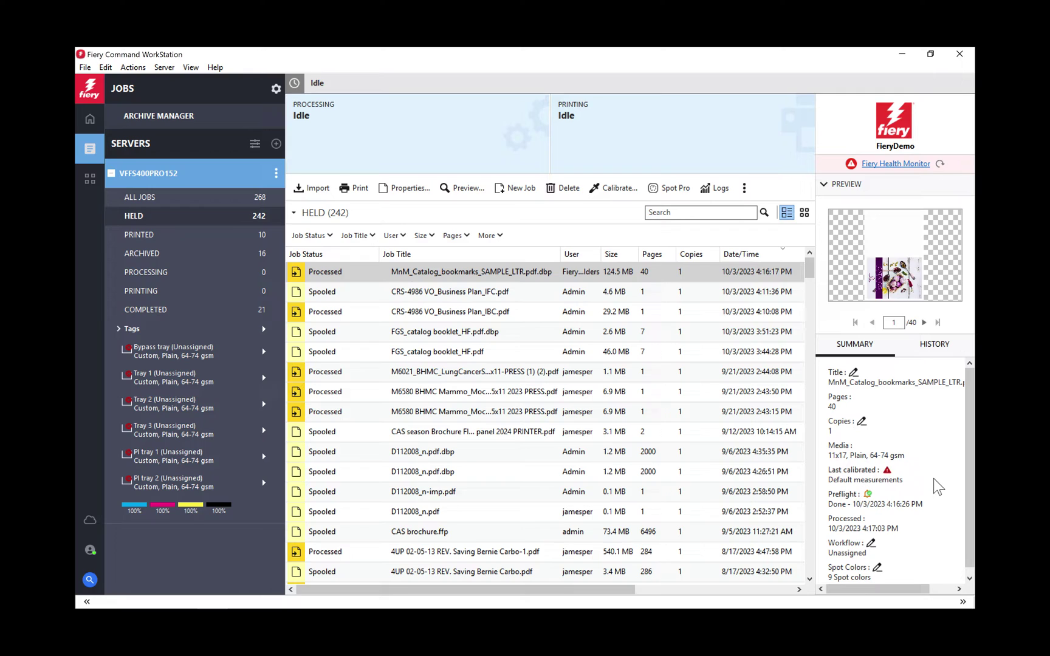
Switch to History and preview the M6021, both M6580 Mammo, CAS brochure and 4UP Carbo-1 jobs.
scroll(969, 473, "down", 1)
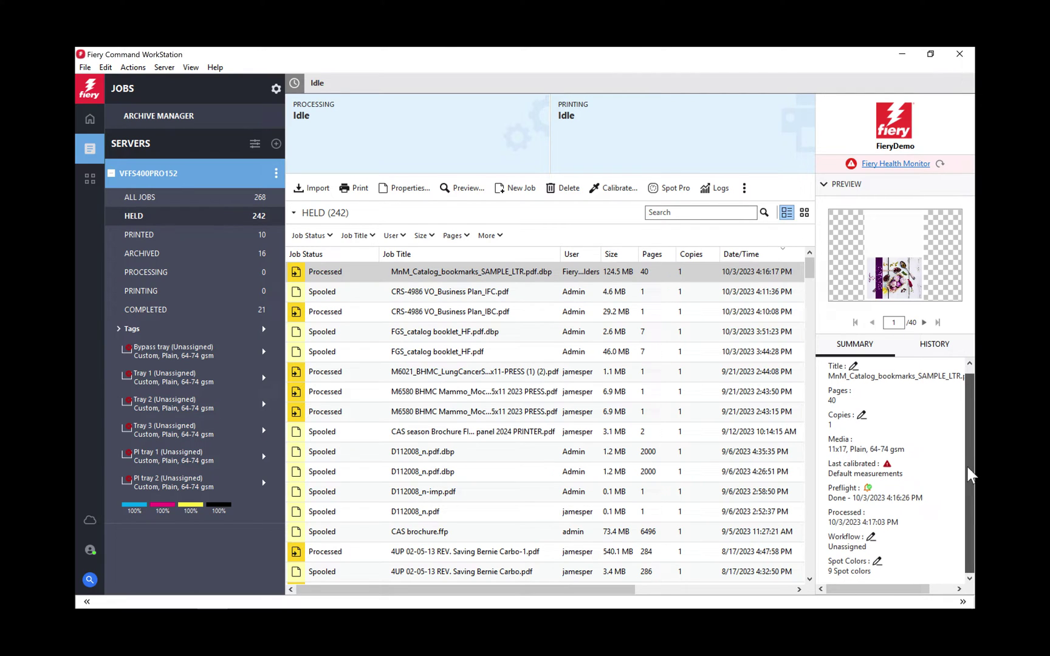
scroll(970, 476, "up", 1)
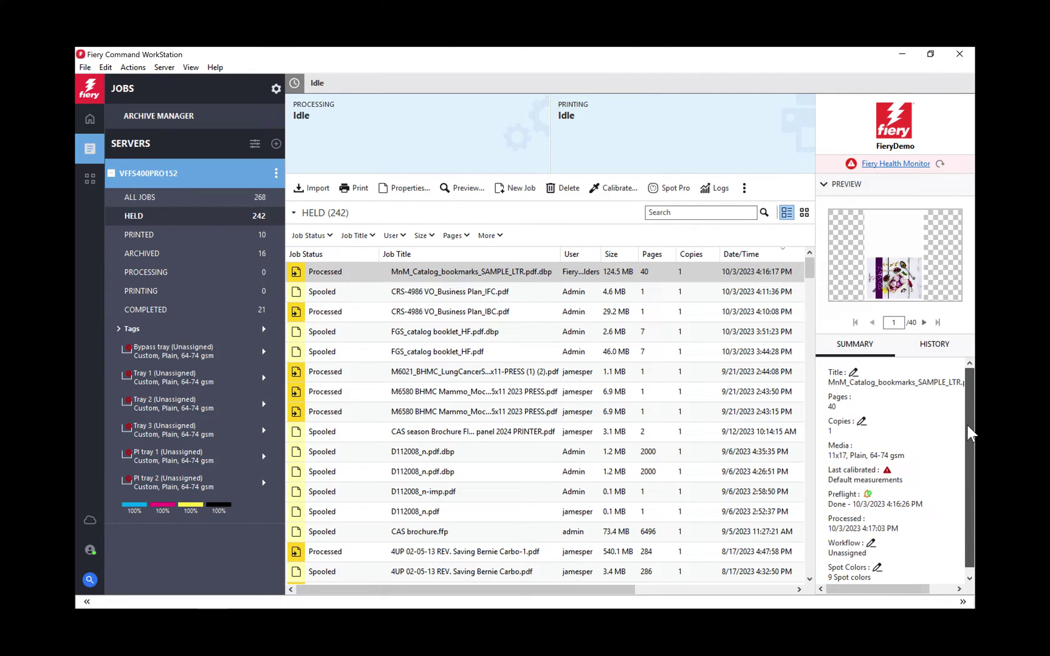
left_click(934, 352)
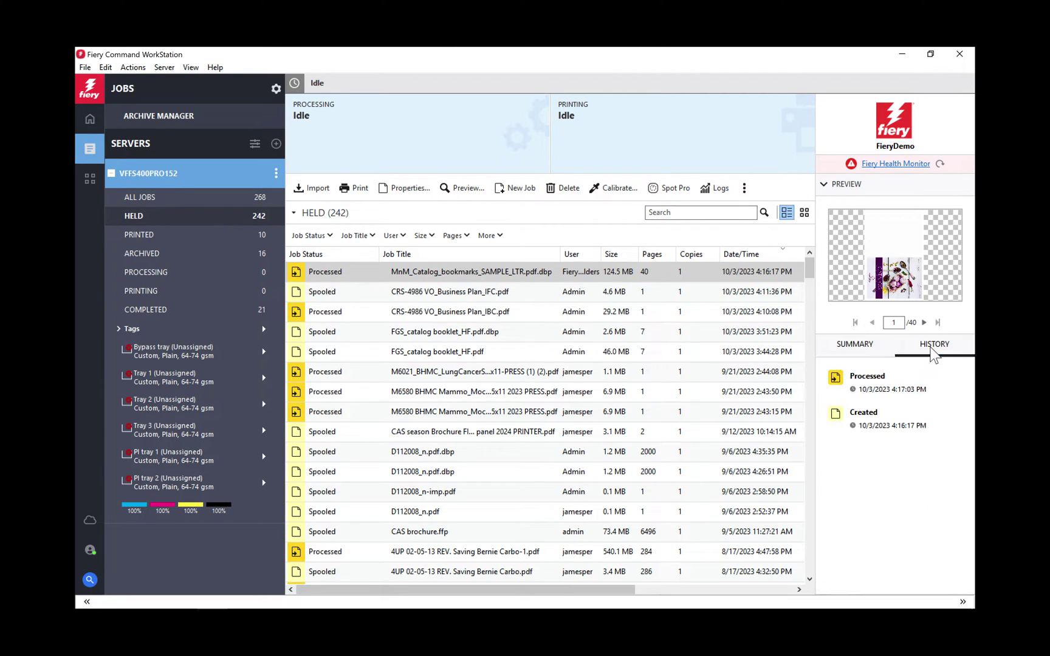
left_click(439, 374)
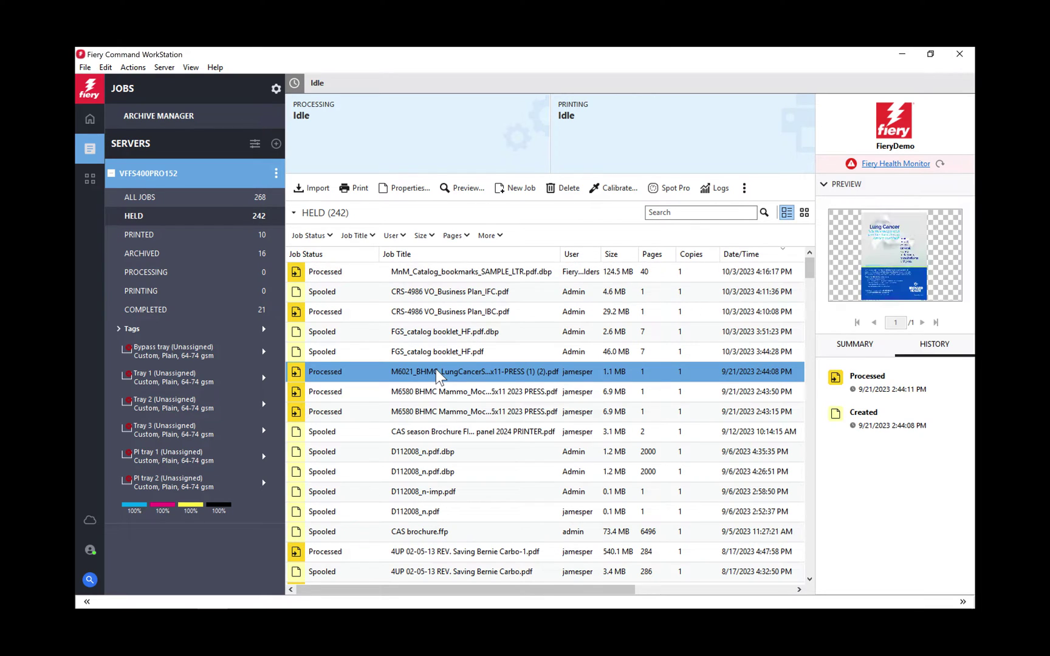
left_click(434, 392)
left_click(429, 411)
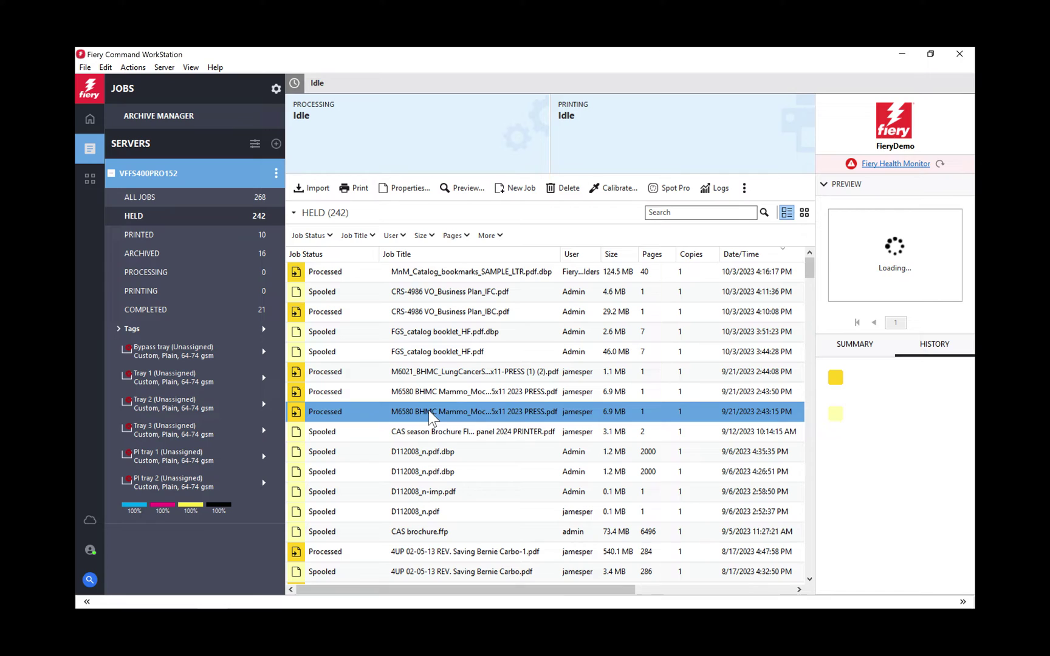
left_click(427, 436)
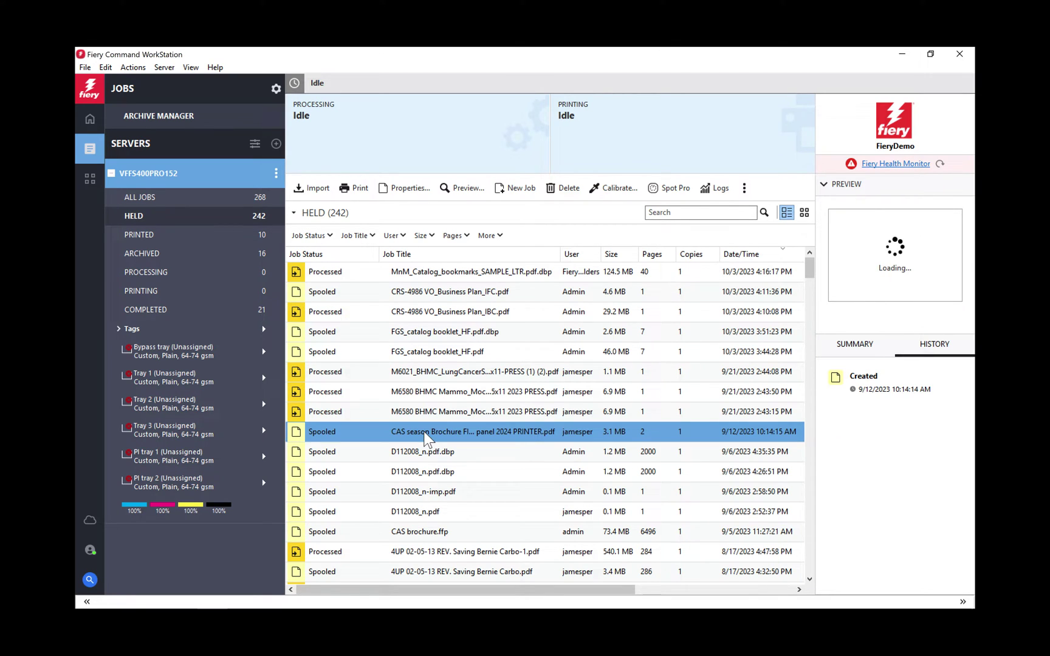
left_click(411, 553)
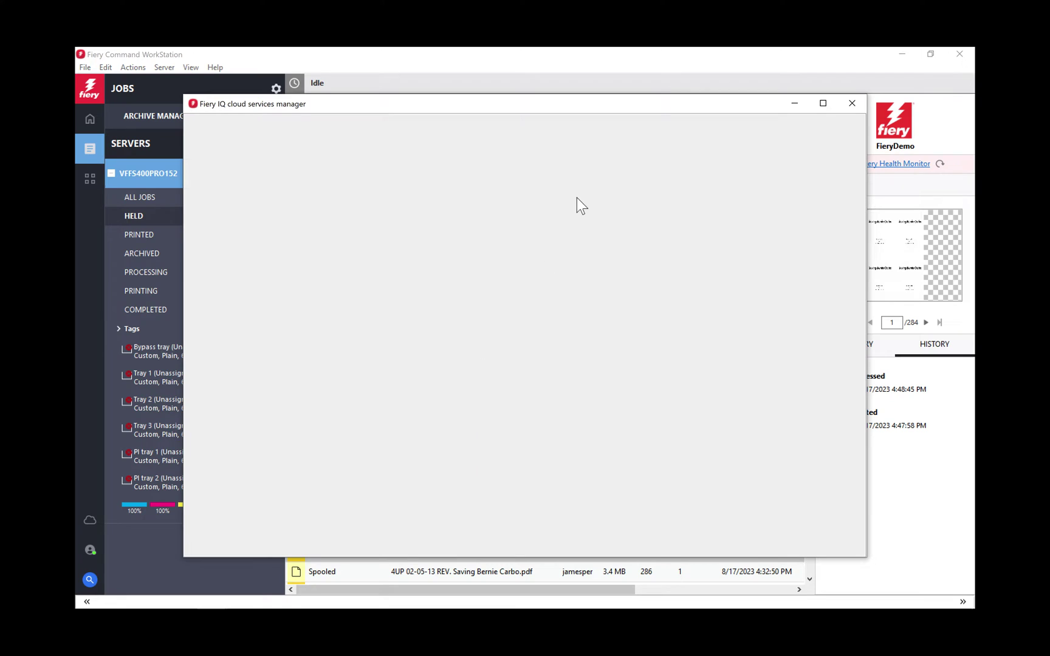
Close cloud services manager; preview three WolfsHead catalog jobs, MnM business card and Business_Cards-imp.pdf.
left_click(852, 104)
scroll(567, 510, "down", 3)
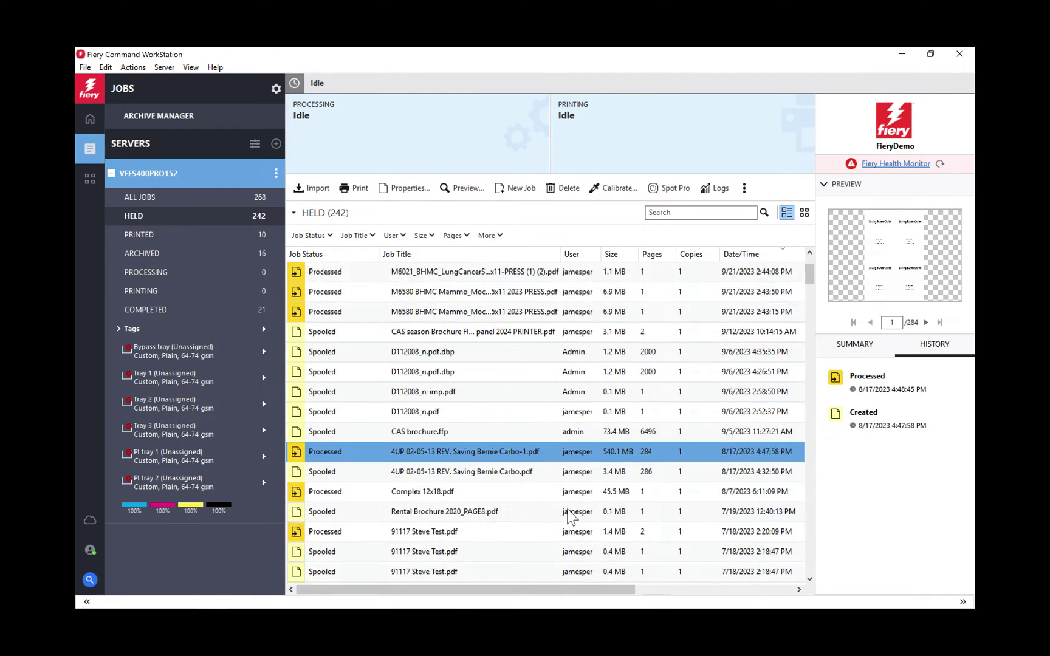
left_click(503, 493)
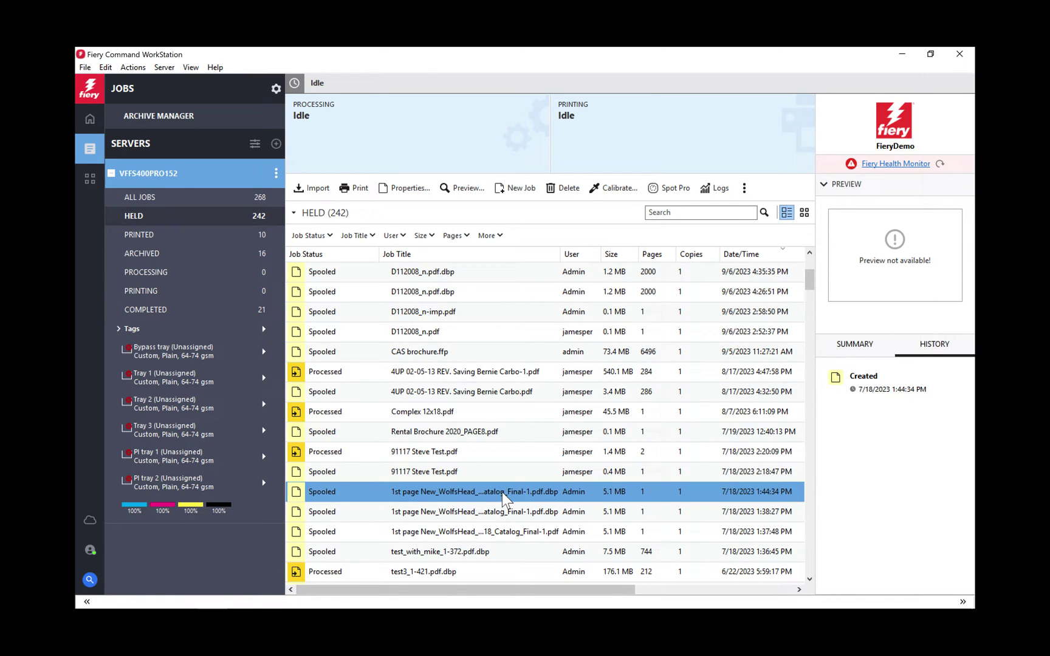
left_click(495, 513)
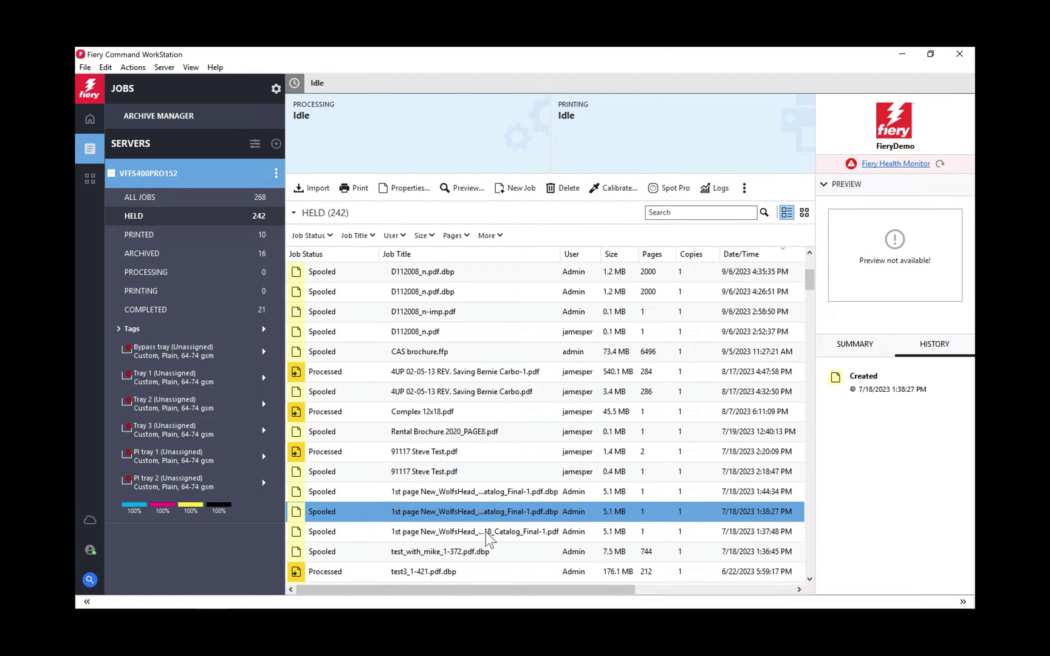
left_click(487, 535)
scroll(489, 538, "down", 3)
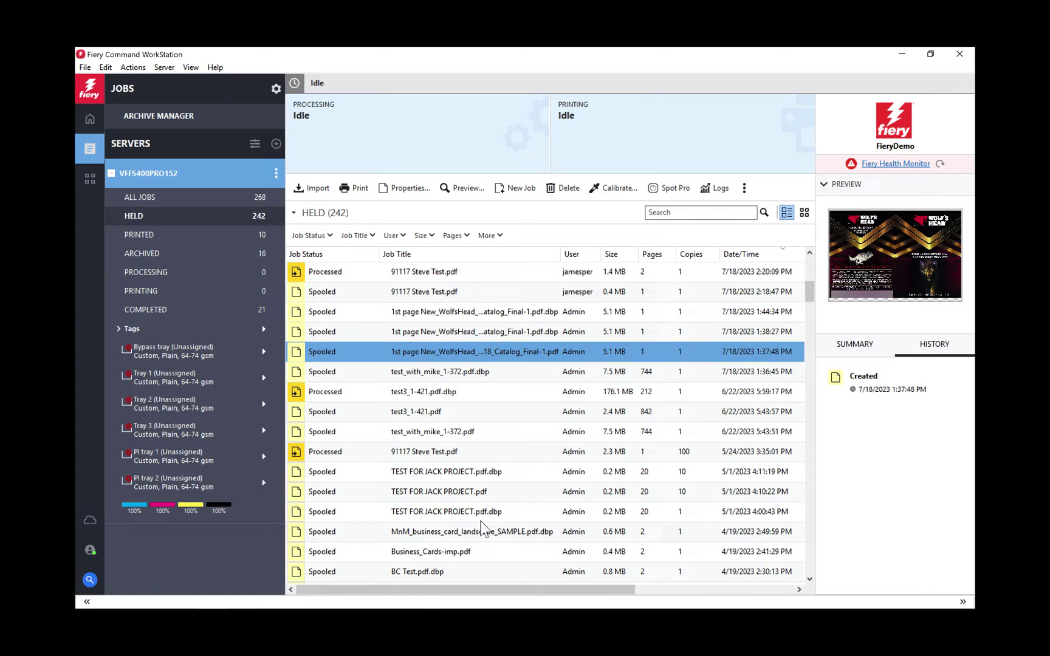
left_click(472, 535)
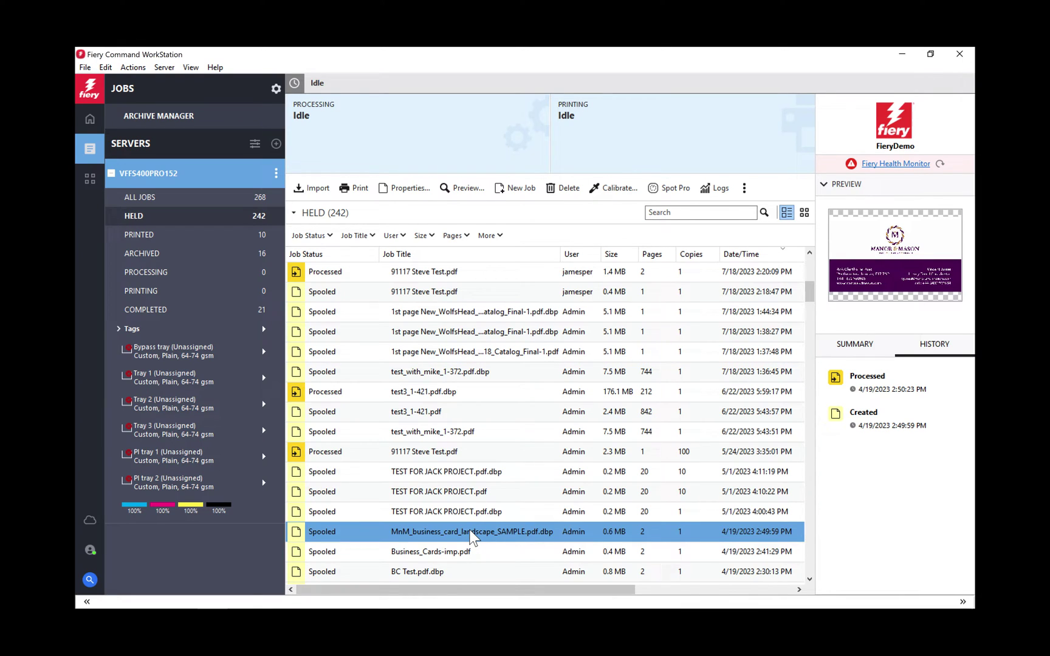
left_click(447, 557)
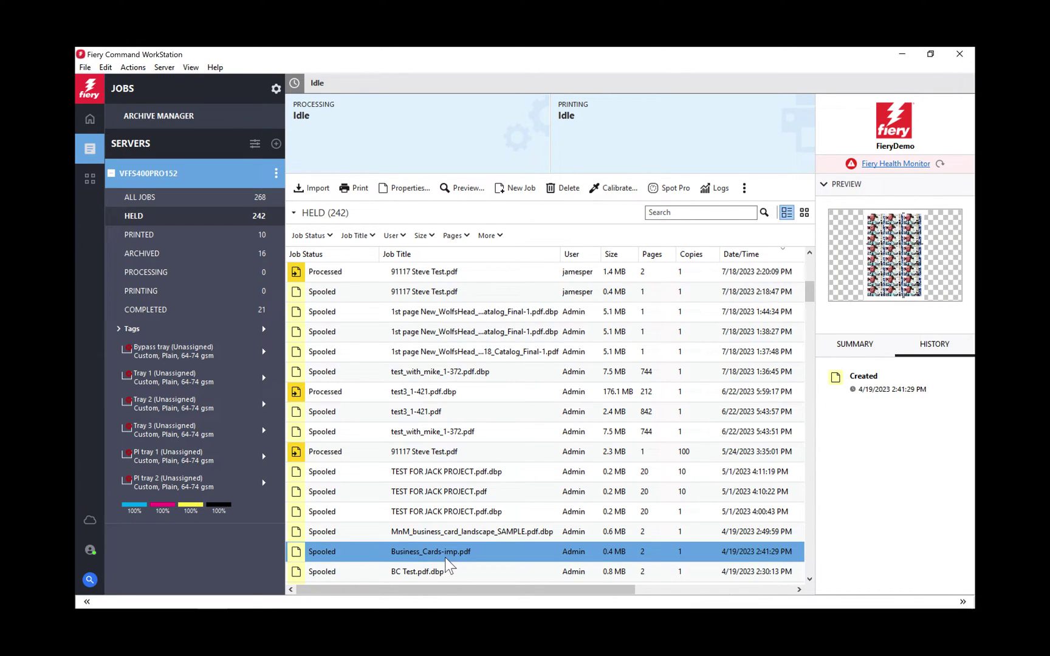
List the jobs tagged Job Expert and preview its processed and spooled poster jobs.
left_click(119, 328)
left_click(146, 369)
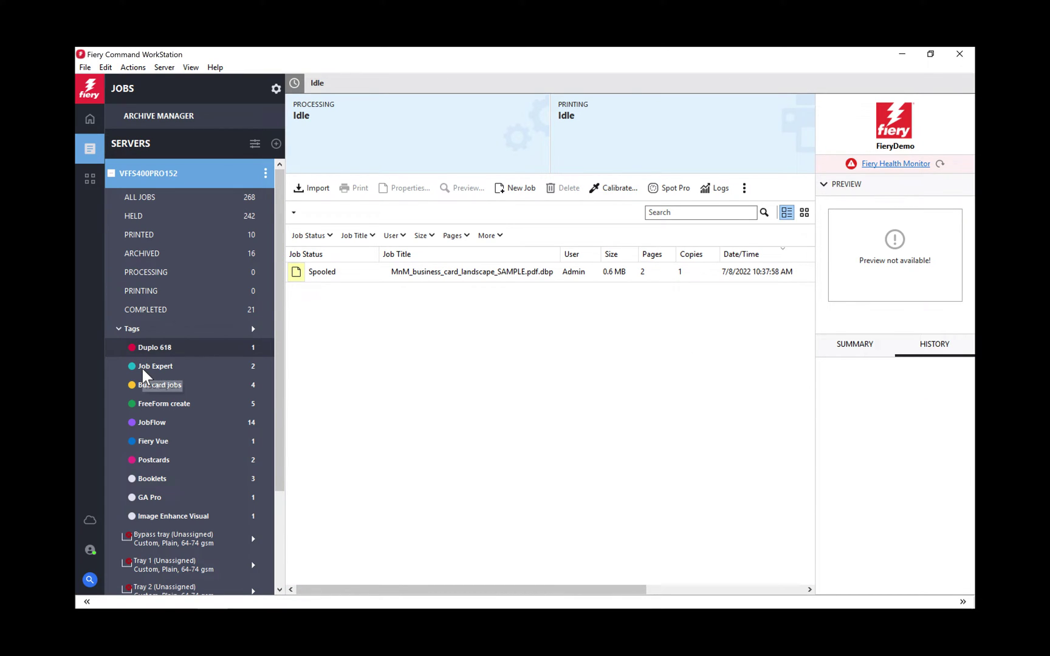
left_click(407, 277)
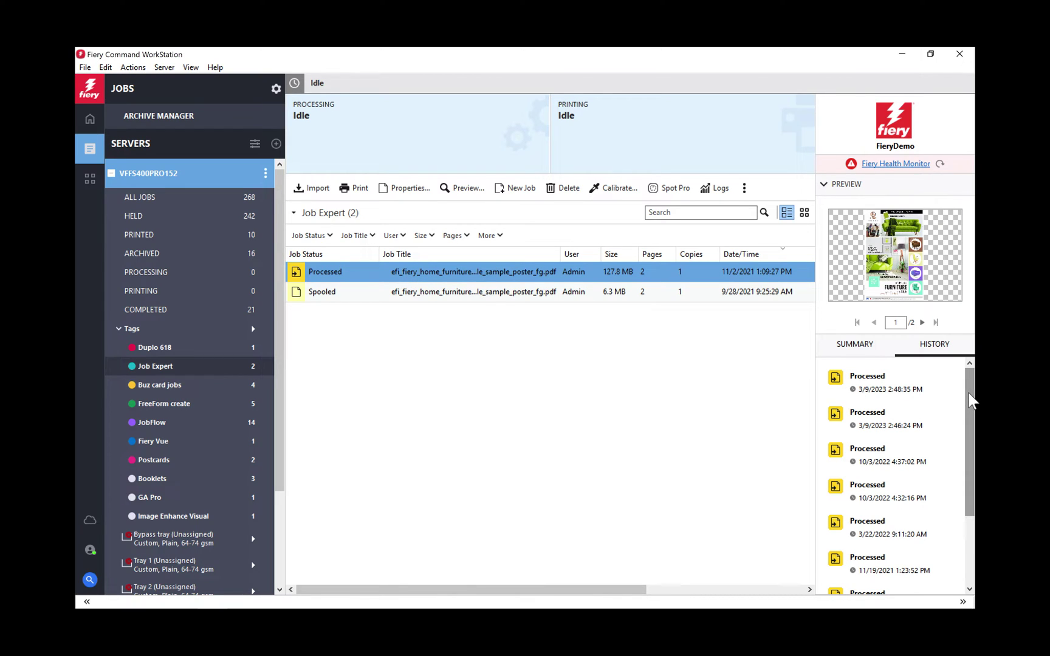
left_click_drag(970, 401, 967, 497)
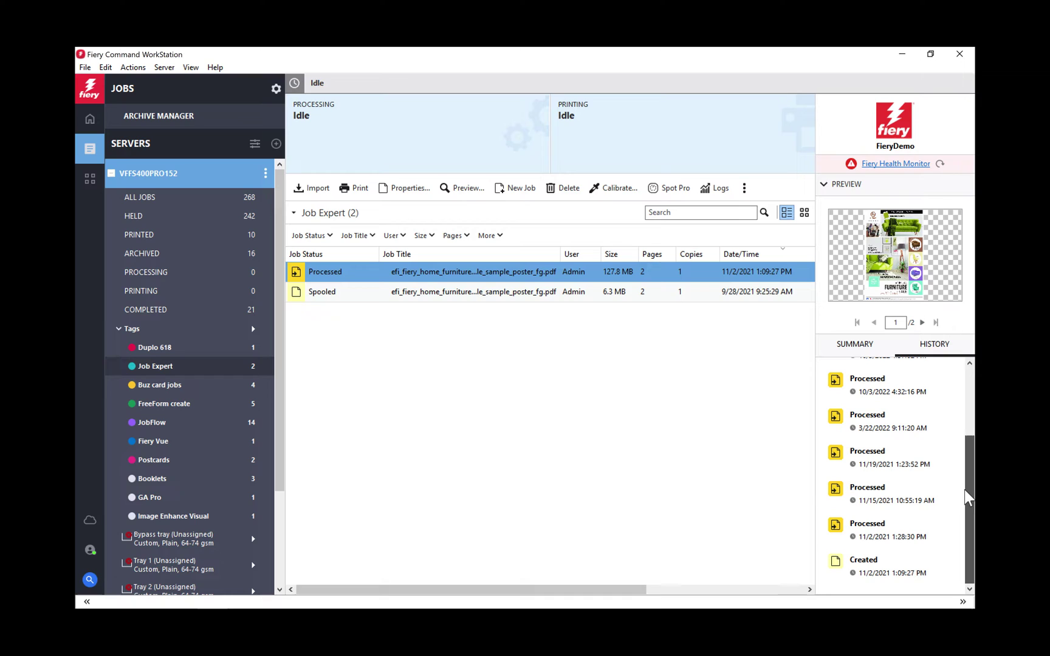
left_click(546, 293)
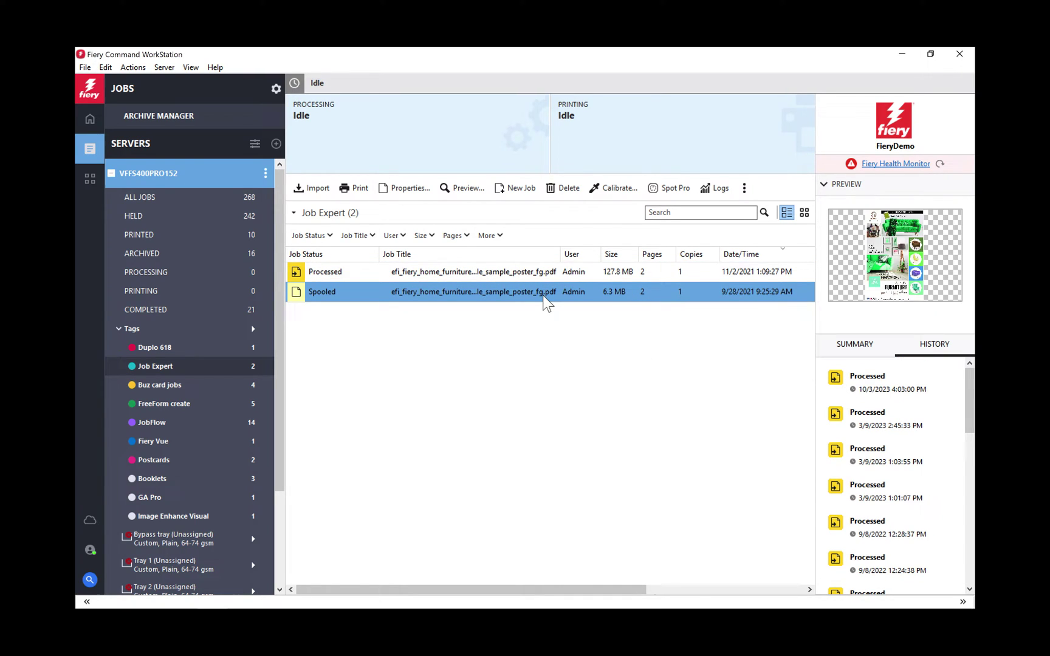
List JobFlow-tagged jobs, preview BusinessCard-Portrait-NoBleed and DRP-Route-Notepad.pdf, then collapse Tags.
left_click(164, 425)
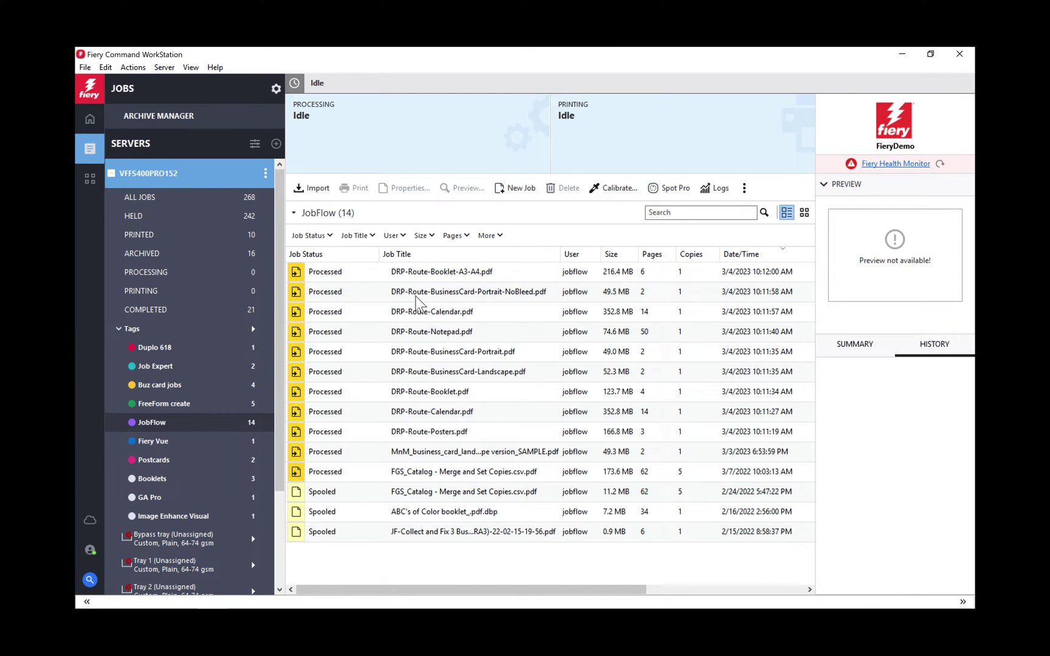
left_click(416, 297)
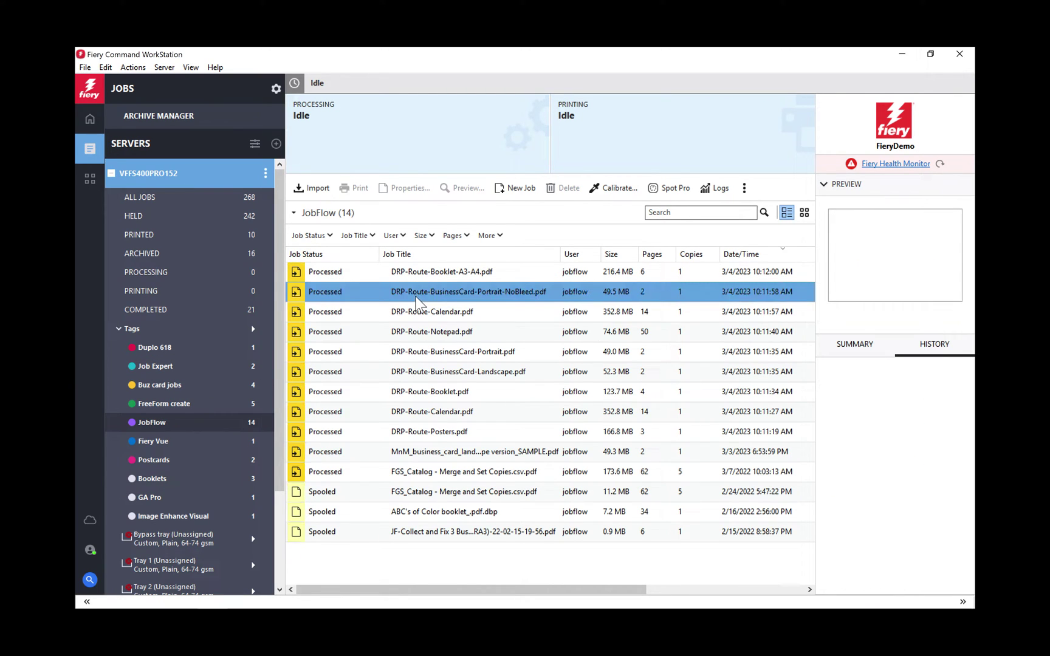
left_click(412, 330)
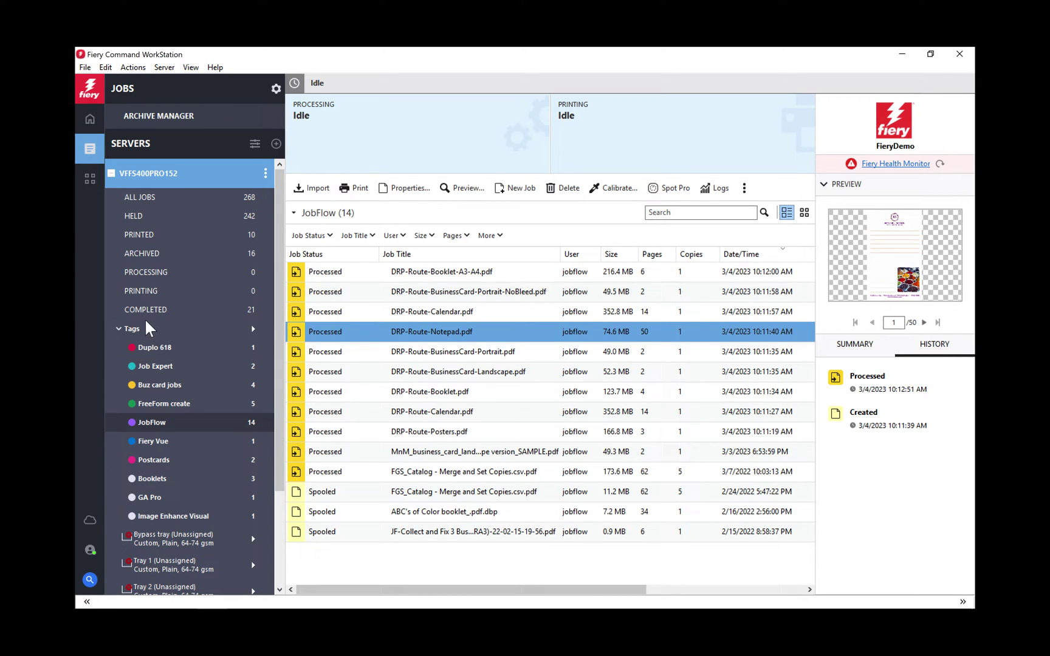
left_click(118, 328)
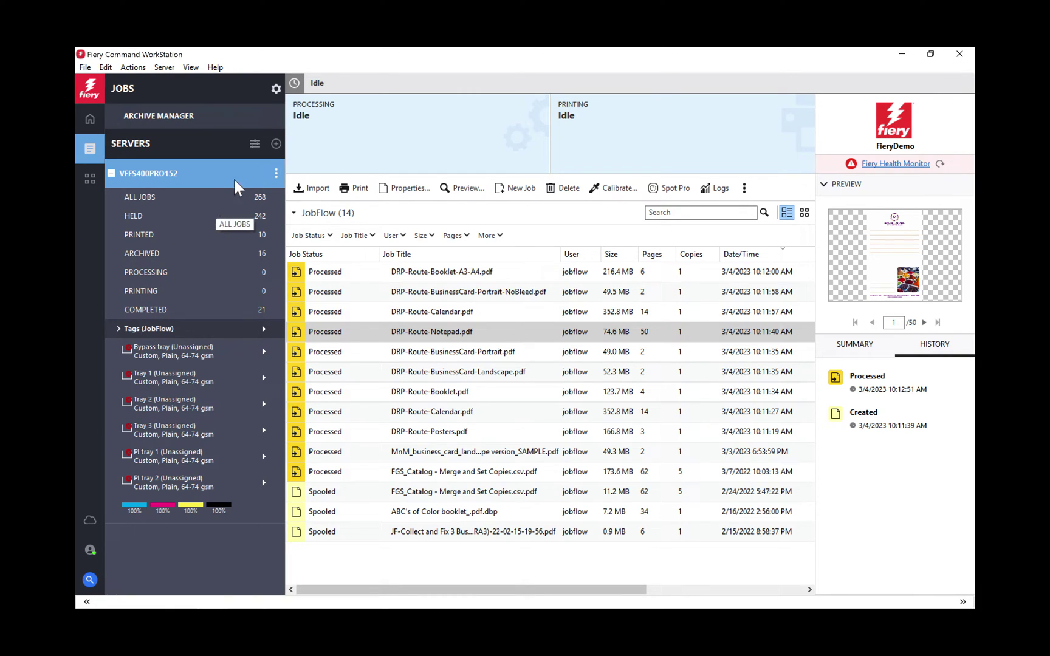
Toggle ARCHIVED, PRINTED, Archive Manager, trays and toners in the server list Queues options and apply.
left_click(254, 146)
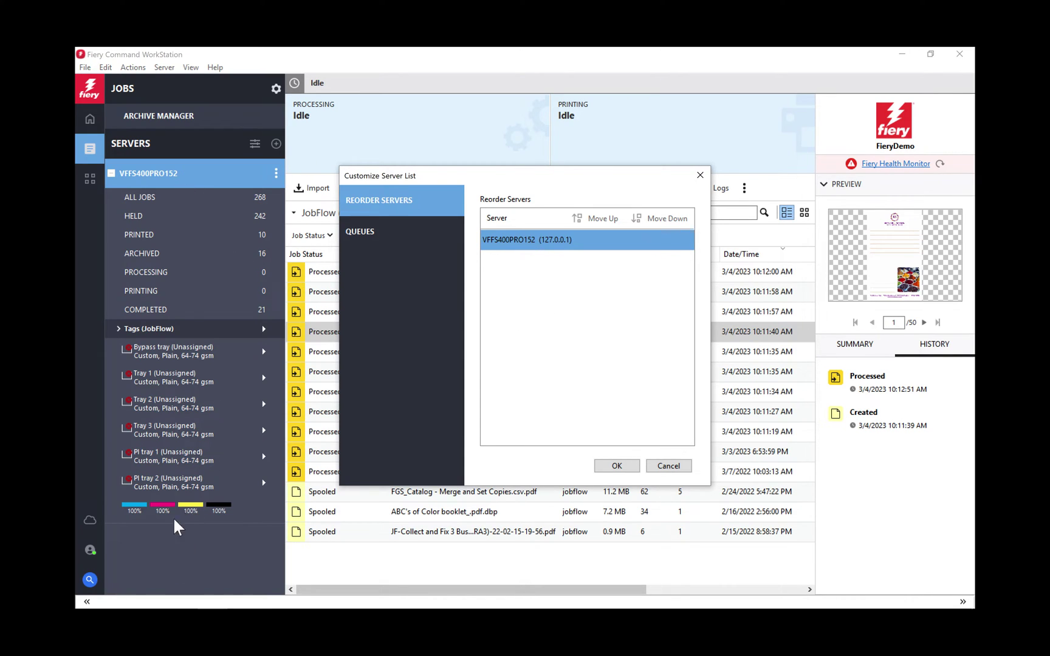
left_click(363, 232)
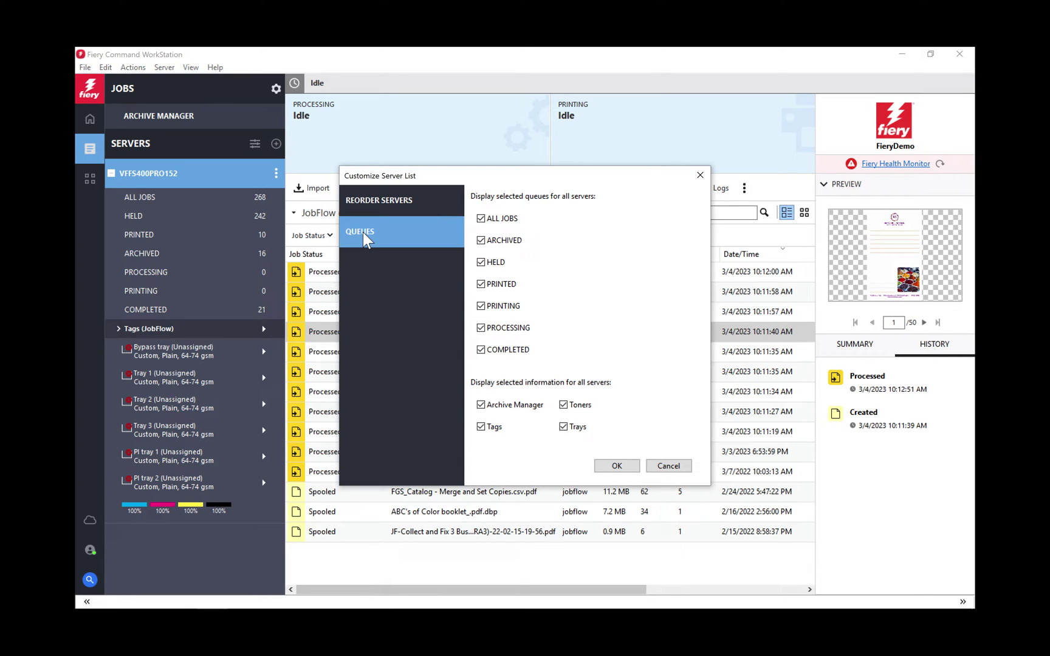
left_click(481, 241)
left_click(480, 284)
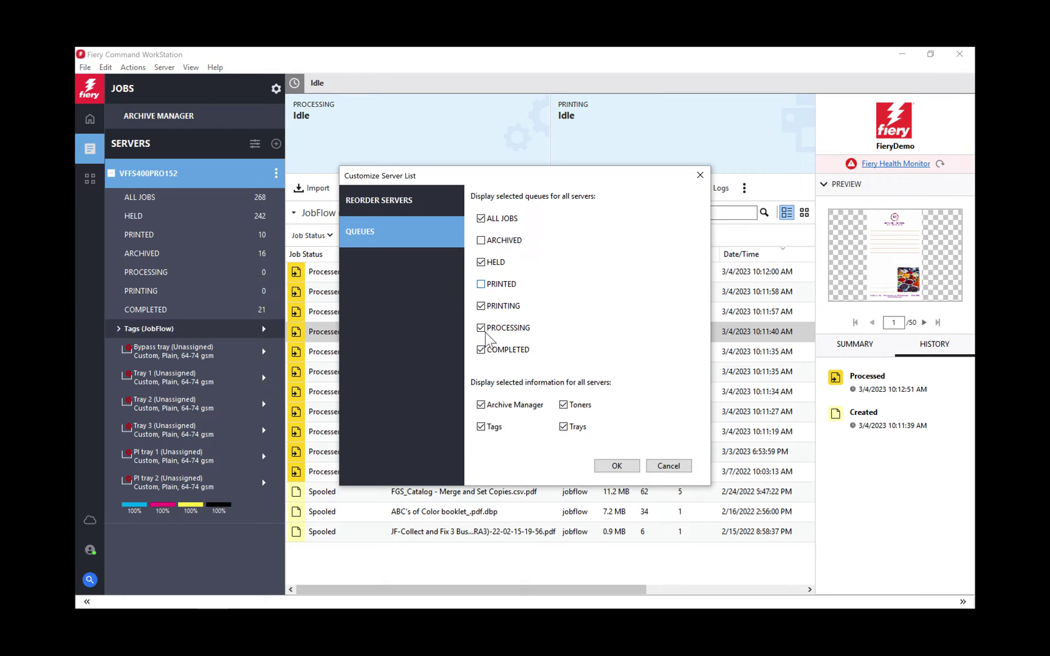
left_click(482, 406)
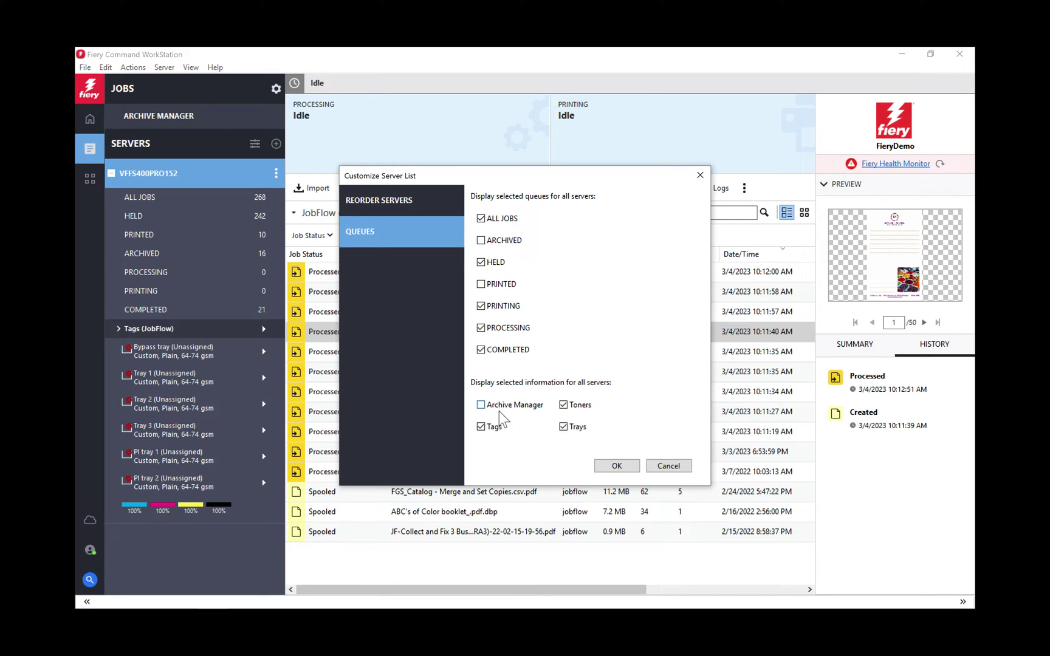
left_click(564, 427)
left_click(564, 405)
left_click(628, 469)
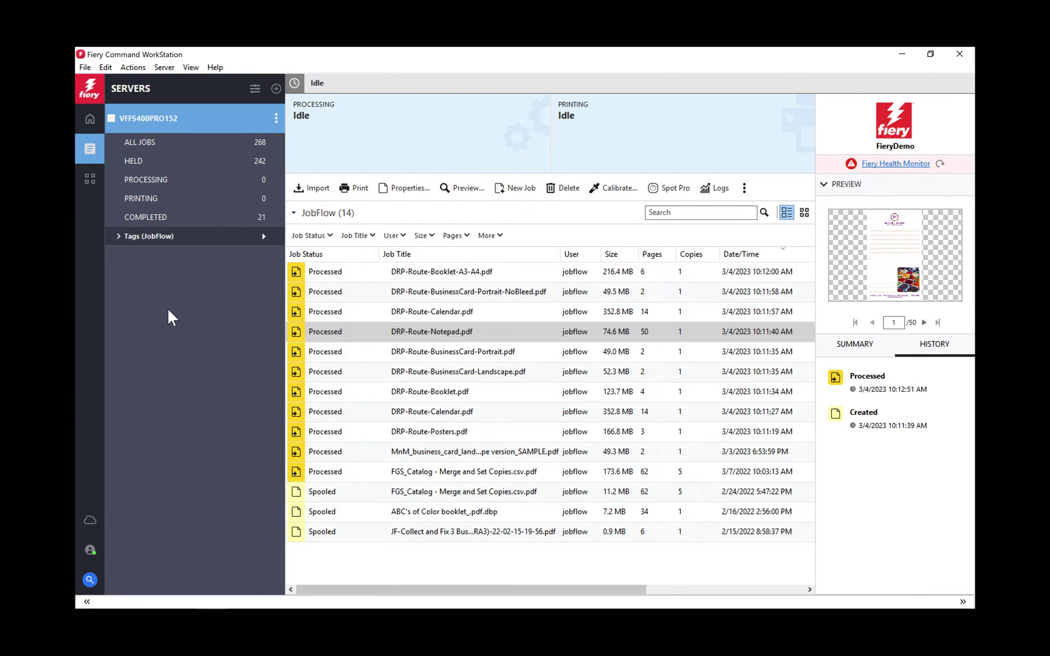
Reopen the server list Queues options and toggle the PRINTED queue and toner levels again.
left_click(255, 89)
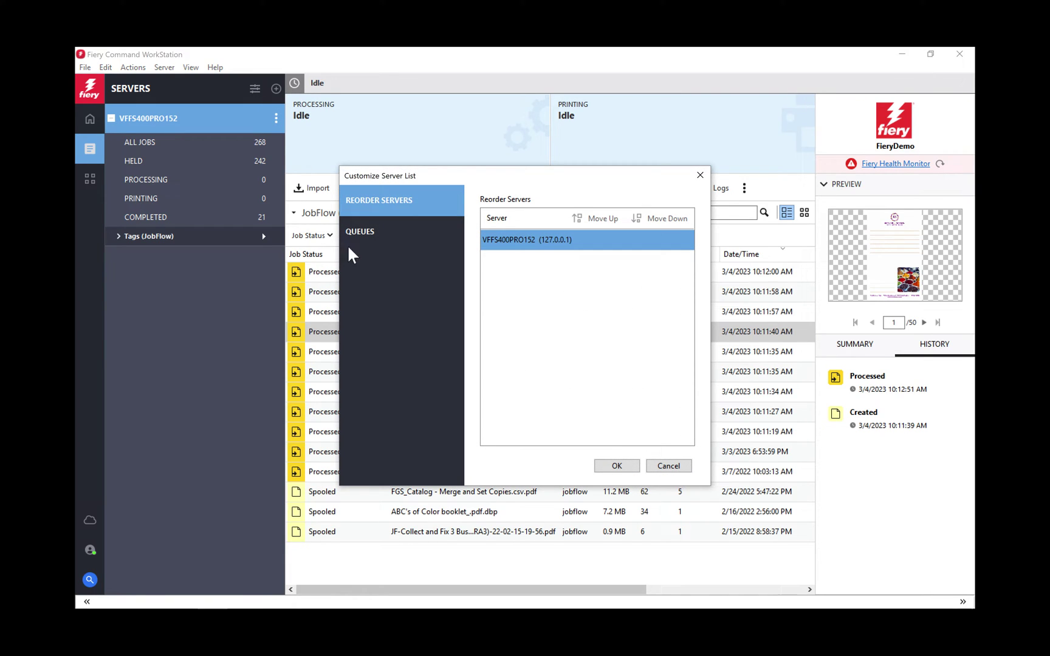
left_click(361, 236)
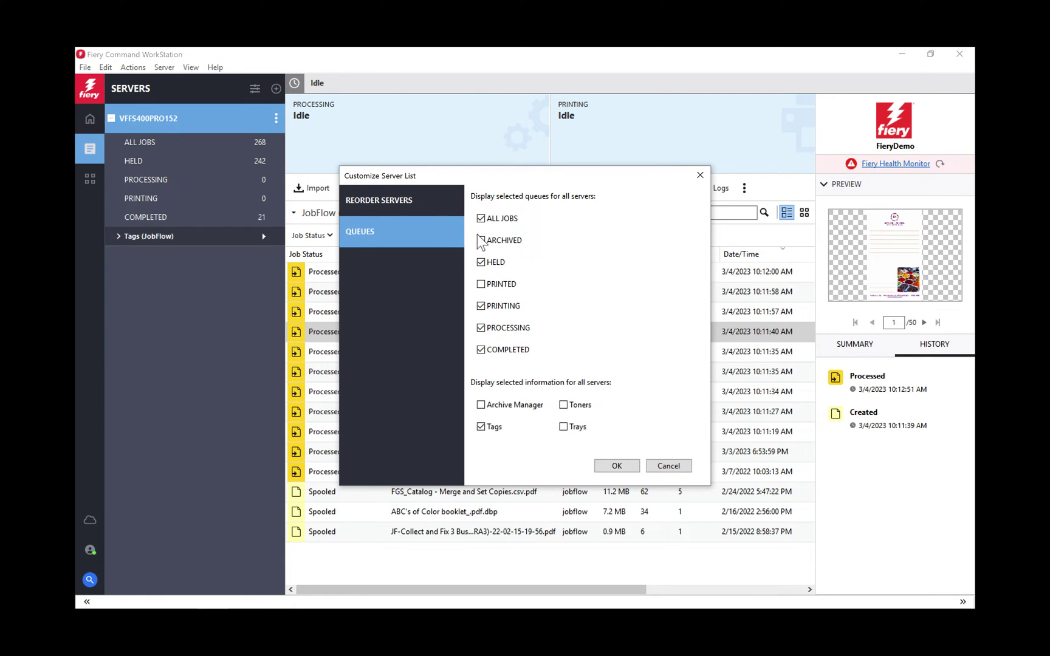
left_click(480, 288)
left_click(561, 404)
Apply the sidebar customization and launch WebTools from the server's three-dot menu.
left_click(608, 465)
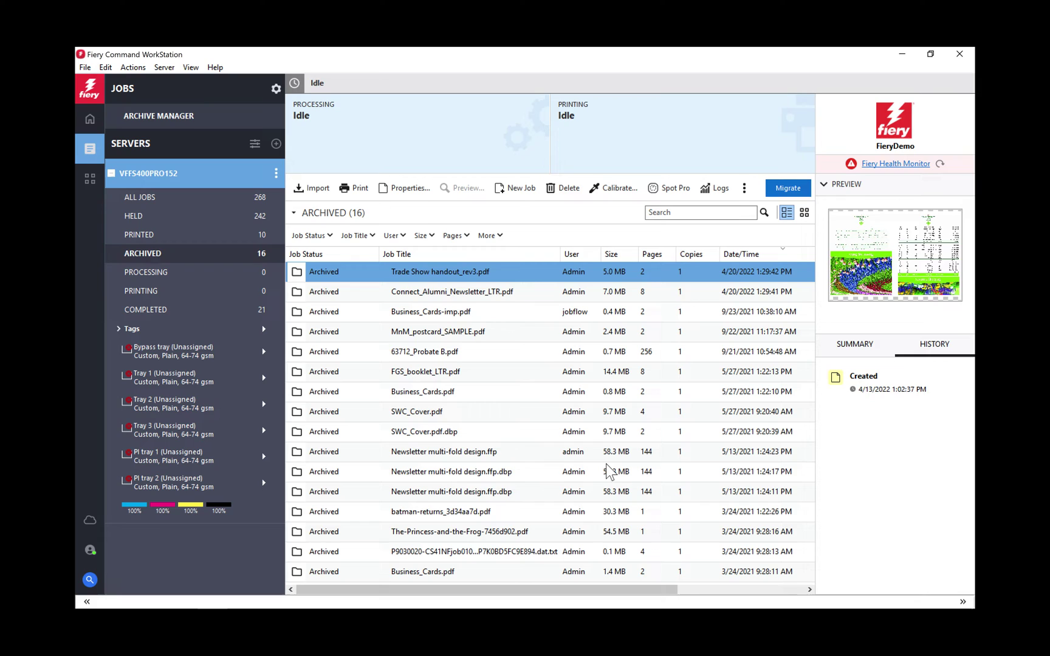
left_click(276, 174)
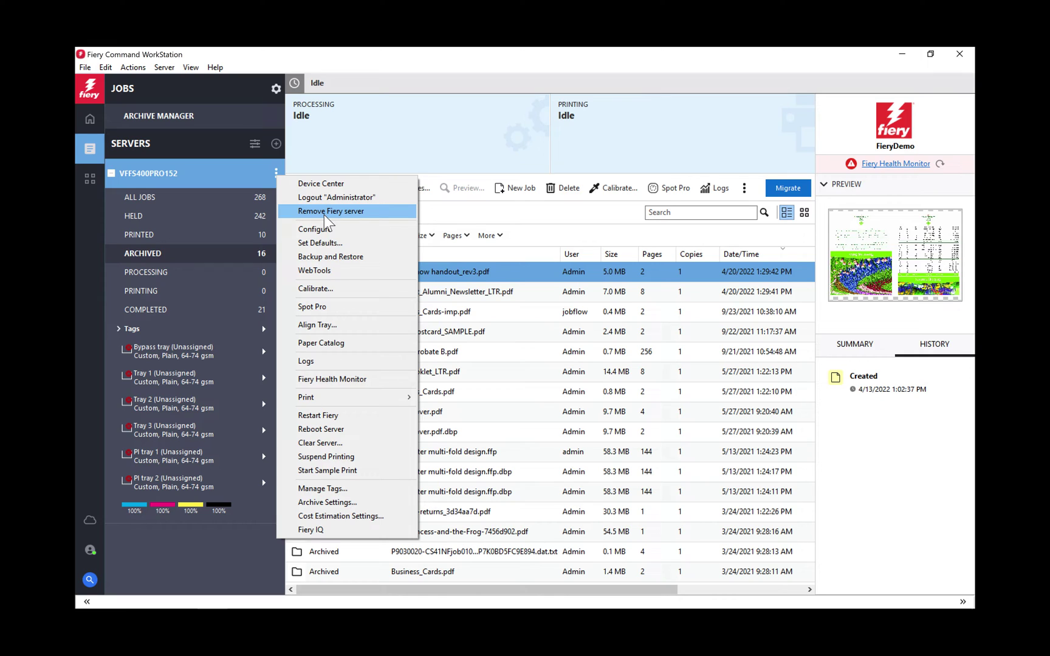
left_click(310, 270)
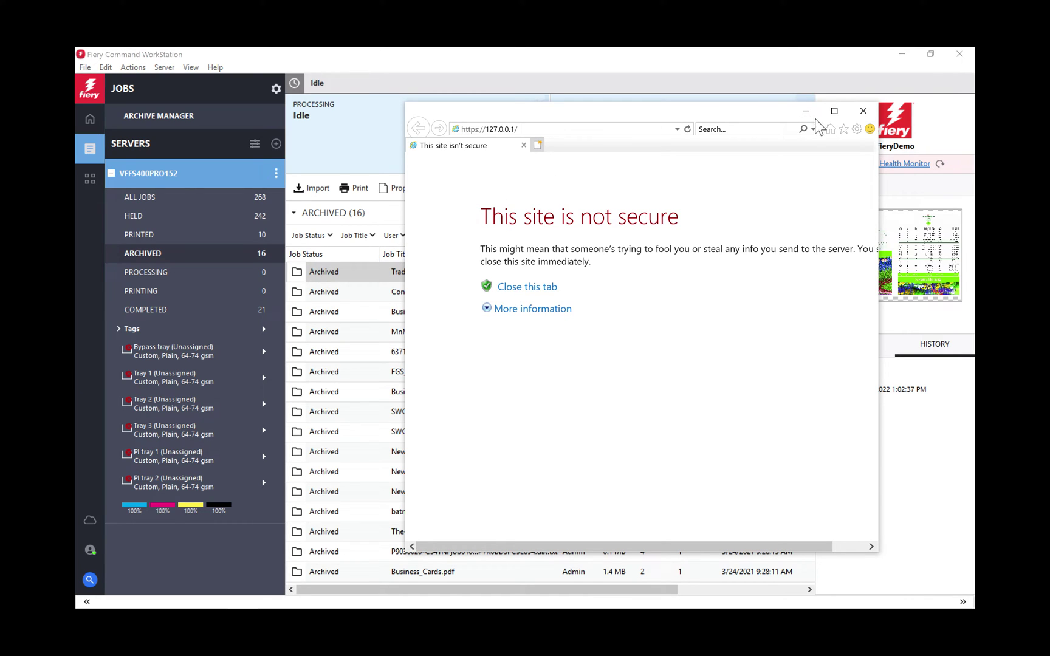
Close the WebTools browser, list the Held queue, and right-click the first held job.
left_click(864, 111)
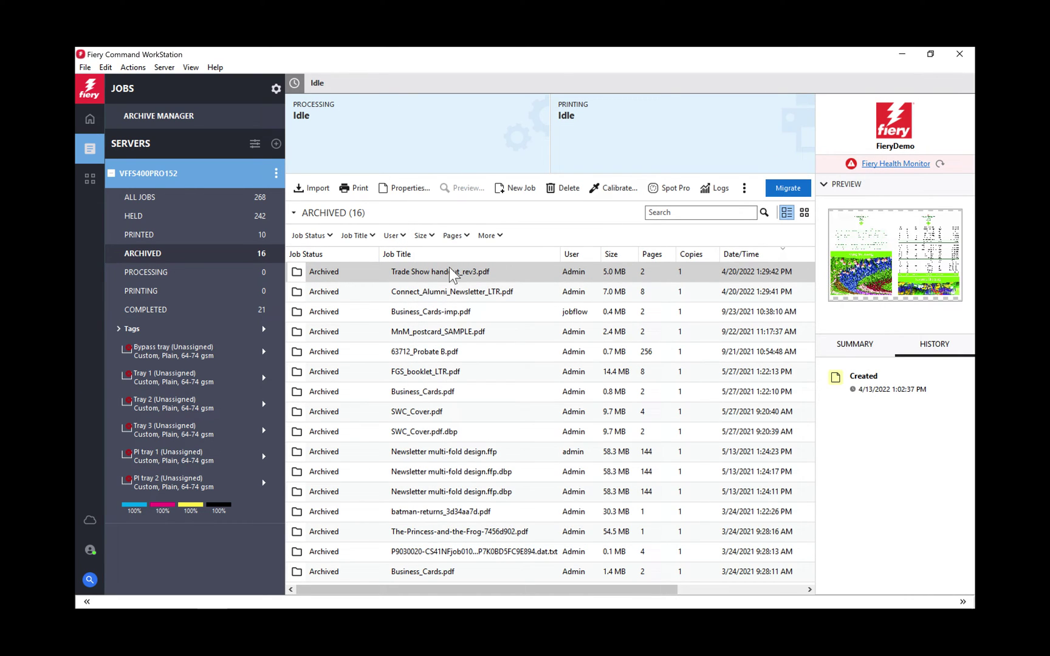
left_click(137, 215)
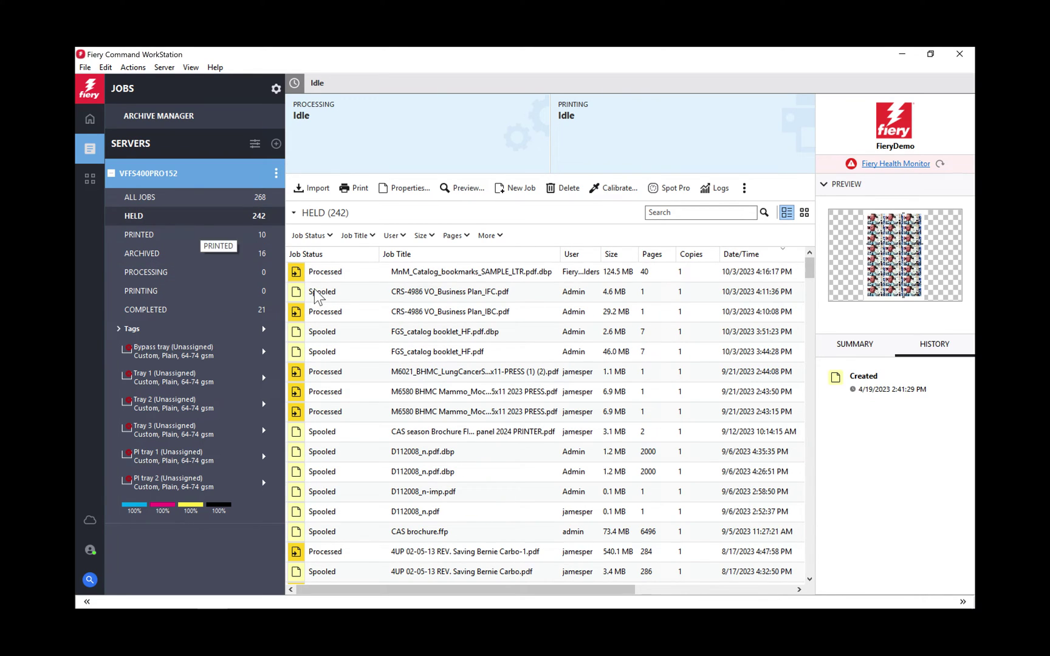
right_click(340, 276)
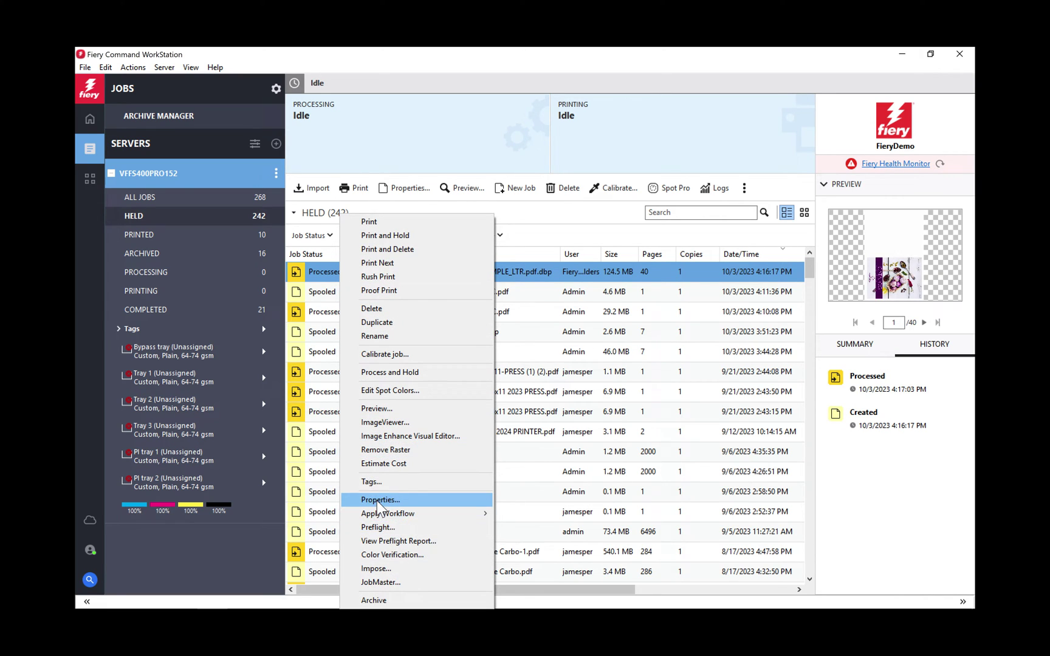
Open the catalog job's Properties to Summary with Quick Access, Job Info and Color collapsed.
left_click(376, 500)
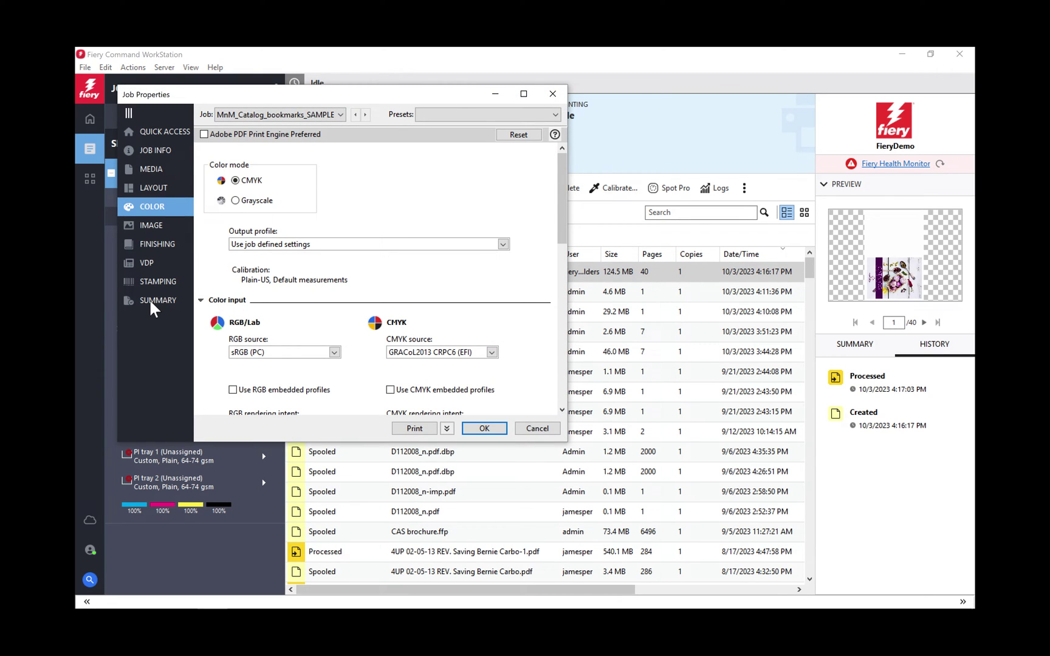
left_click(152, 302)
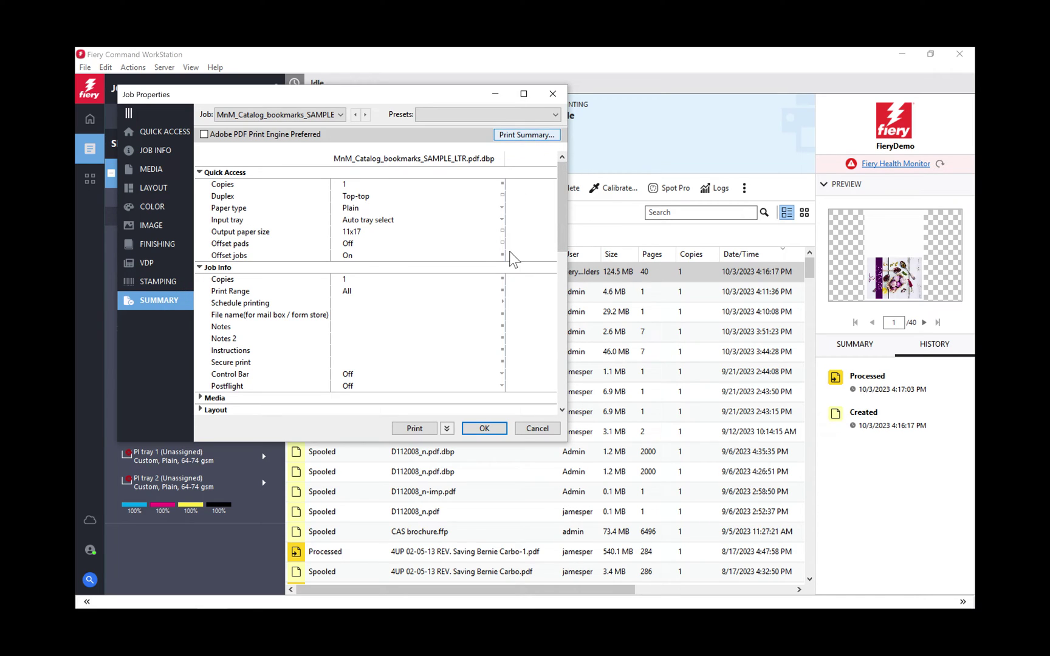
left_click(200, 172)
left_click(200, 184)
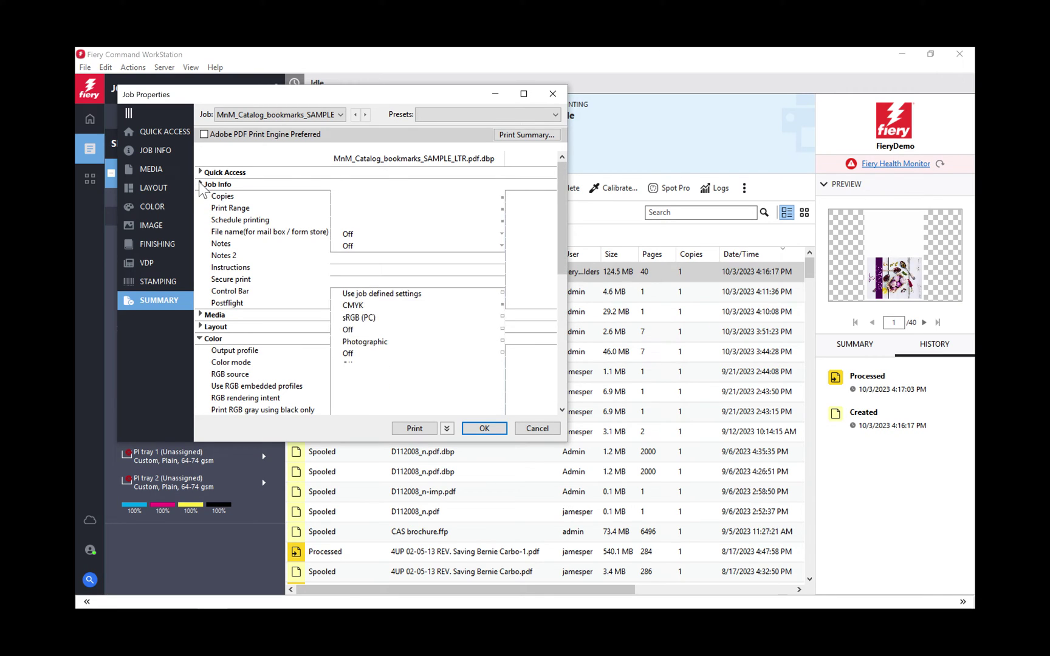
left_click(200, 220)
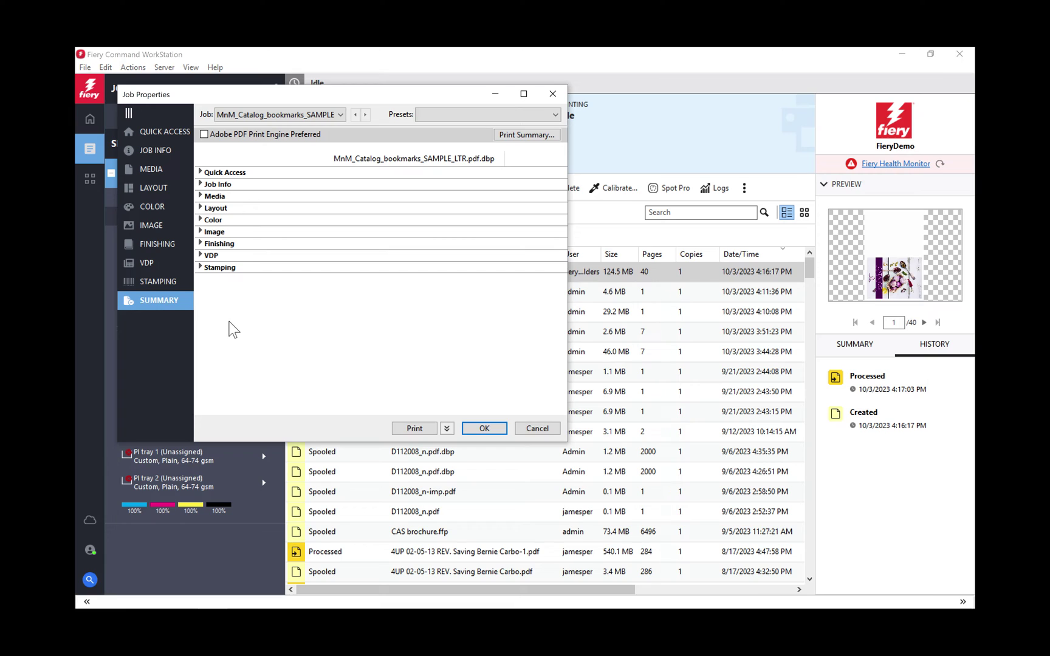
Scroll through the job's Finishing options, then switch to Media and scroll its pane.
left_click(155, 246)
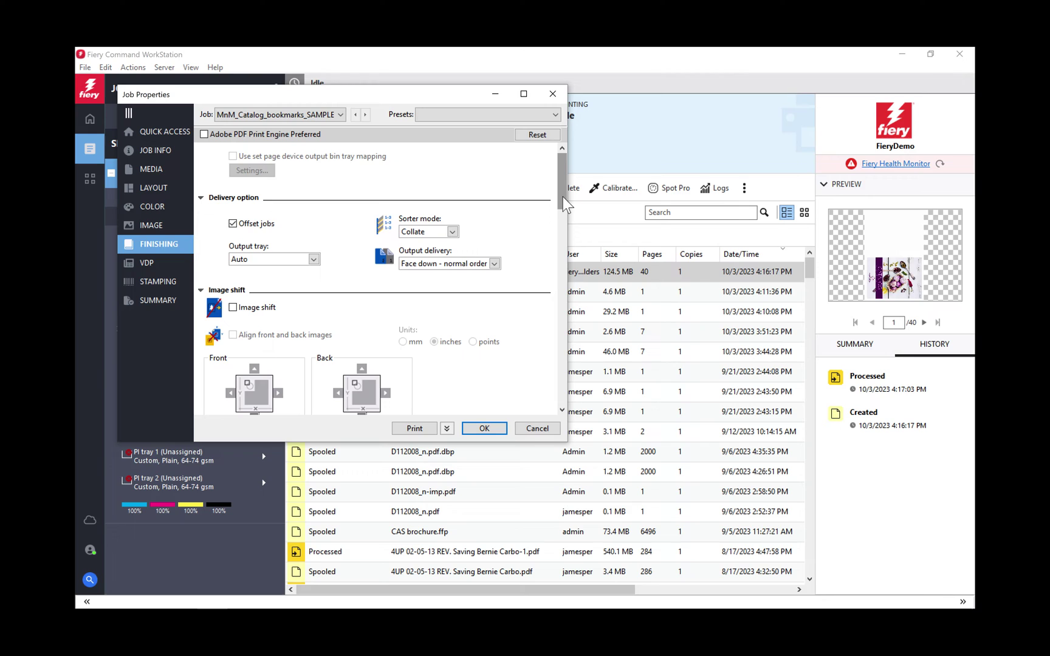
left_click_drag(563, 197, 548, 177)
left_click(152, 169)
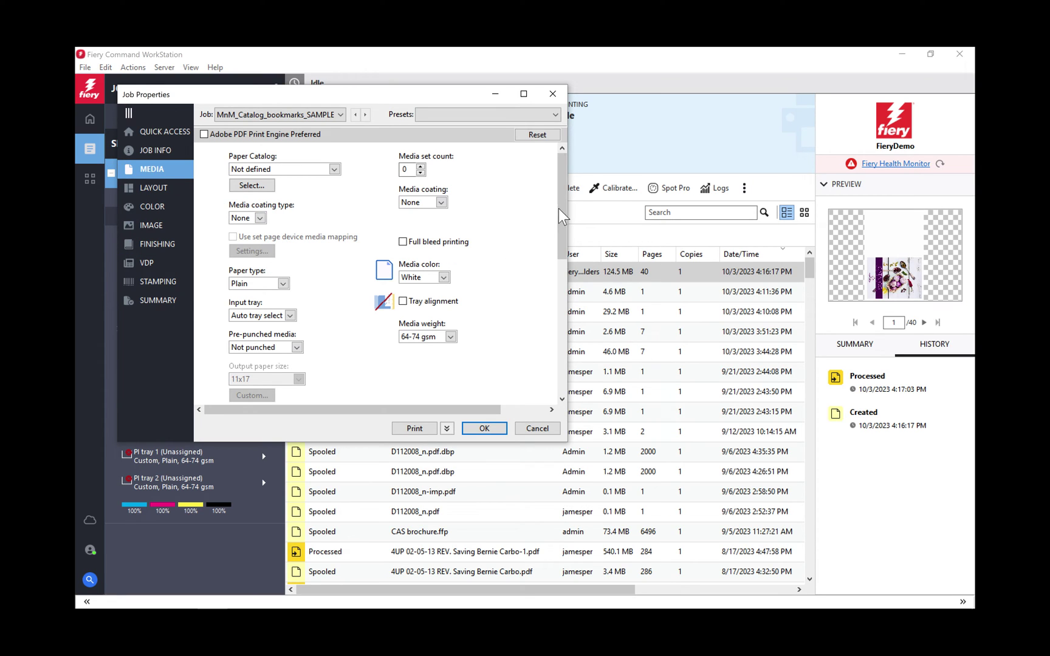
left_click_drag(559, 208, 547, 187)
Return to Finishing and collapse Delivery option, Image shift, Fold, Stapler, Punch and Wire comb binder.
left_click(150, 243)
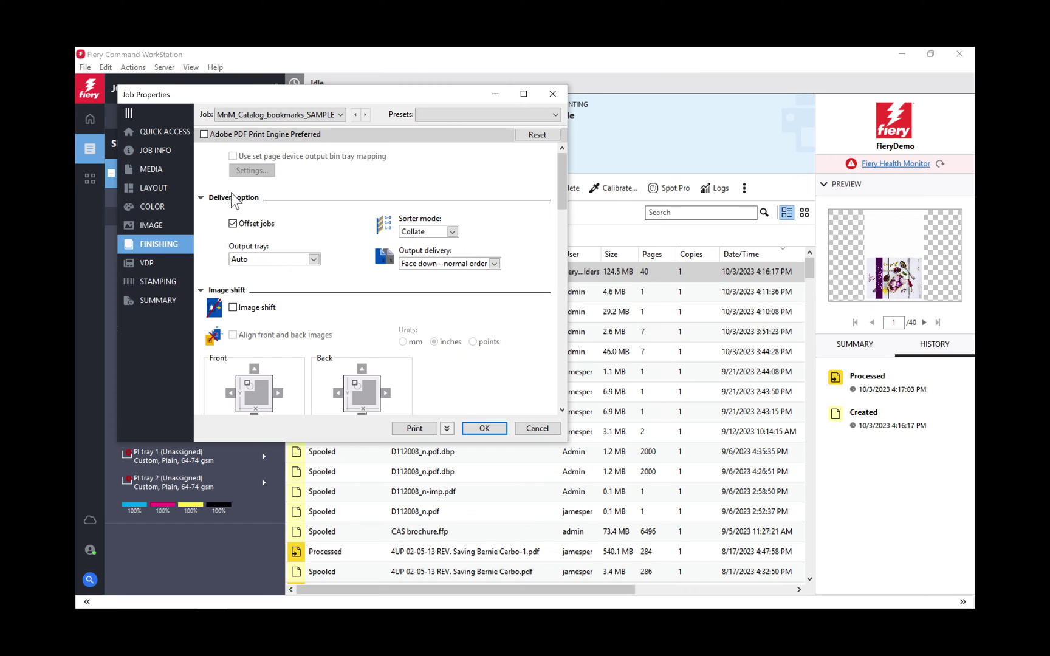
left_click(200, 199)
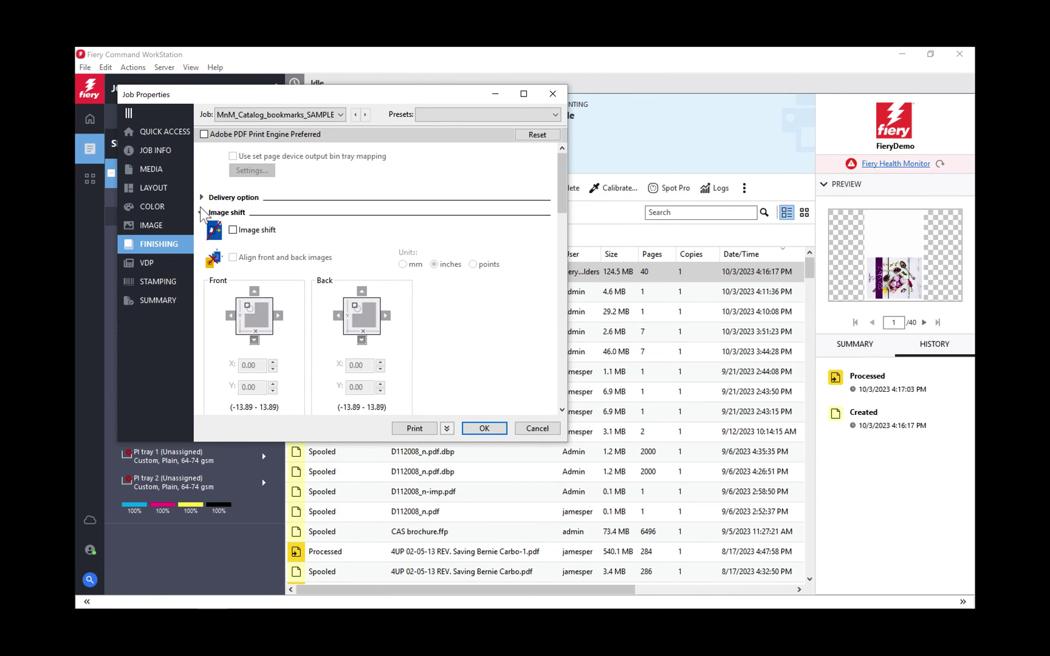
left_click(201, 213)
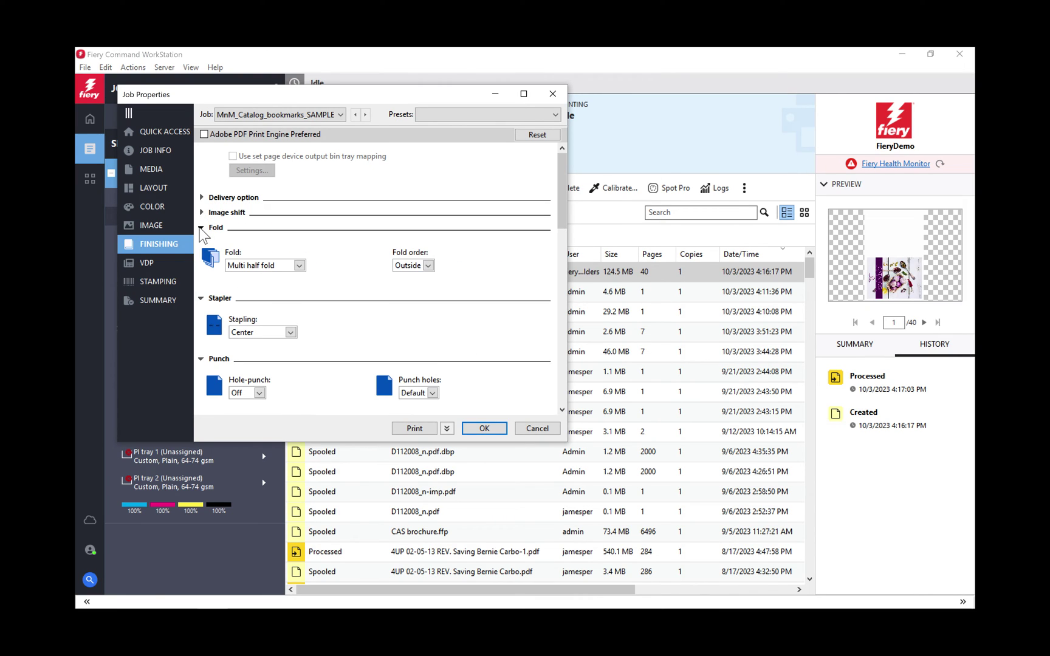
left_click(201, 228)
left_click(201, 242)
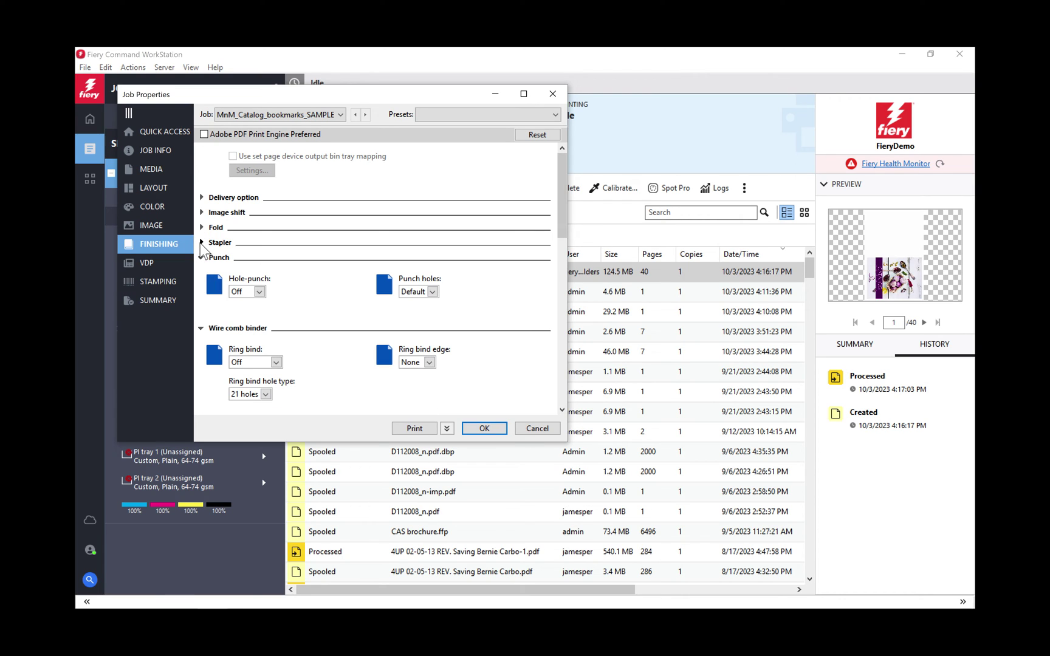
left_click(201, 258)
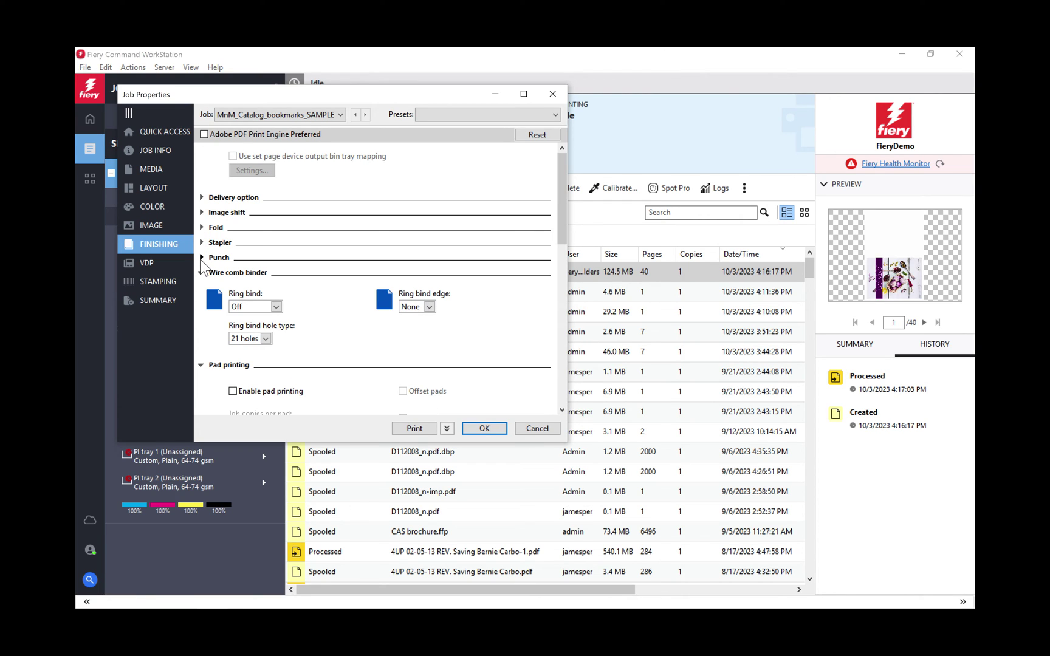
left_click(200, 273)
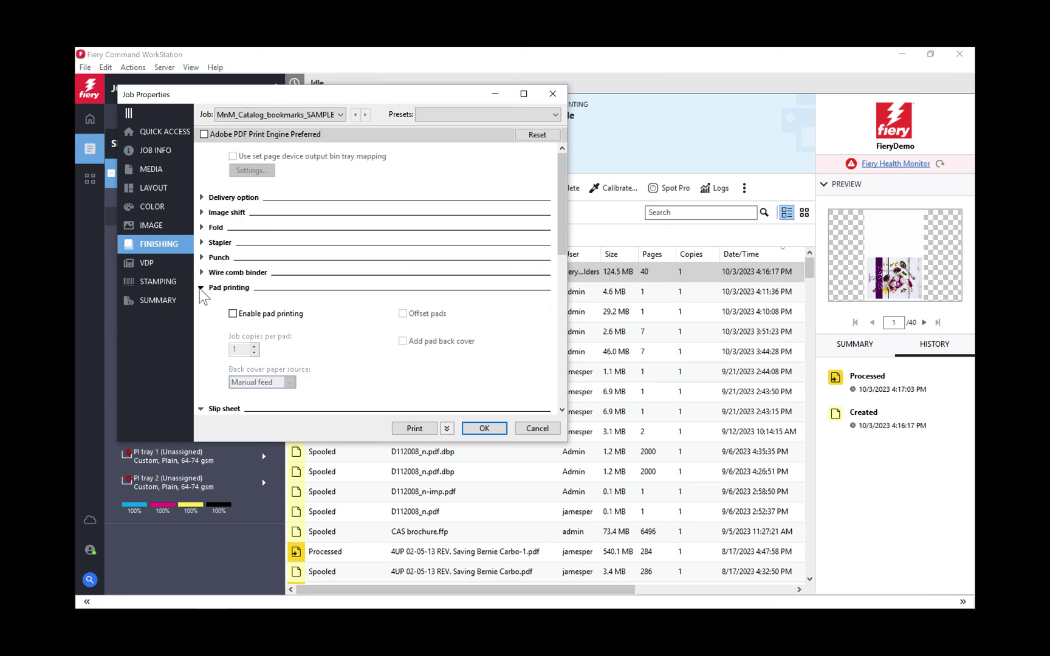
Collapse Pad printing, Slip sheet, Cover page, Offset and DFA, then cancel Job Properties.
left_click(200, 288)
left_click(201, 303)
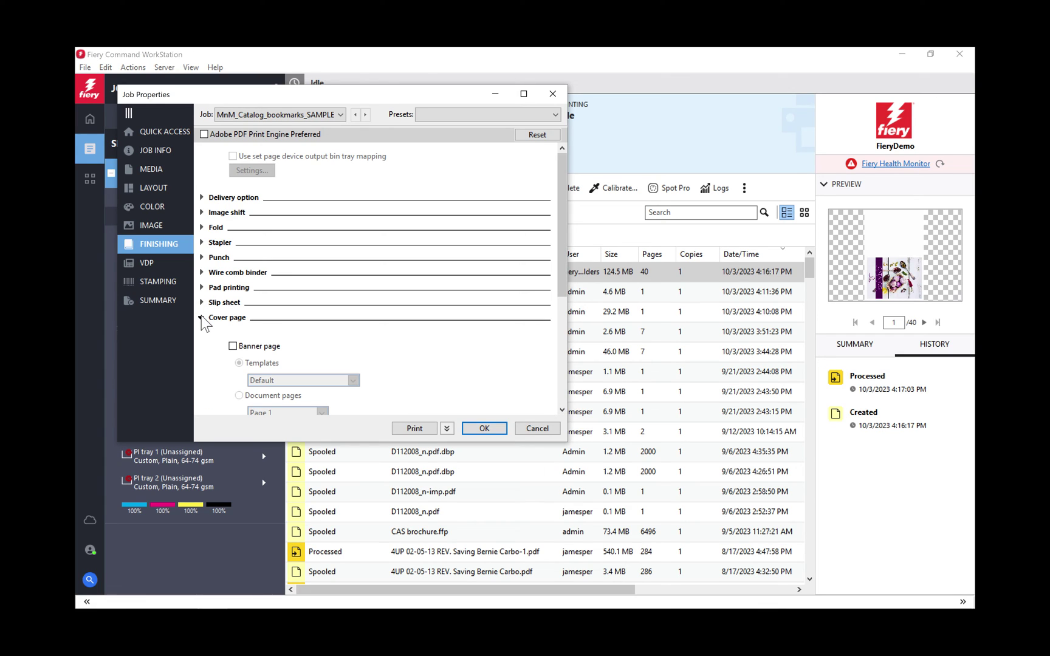
left_click(201, 316)
left_click(200, 332)
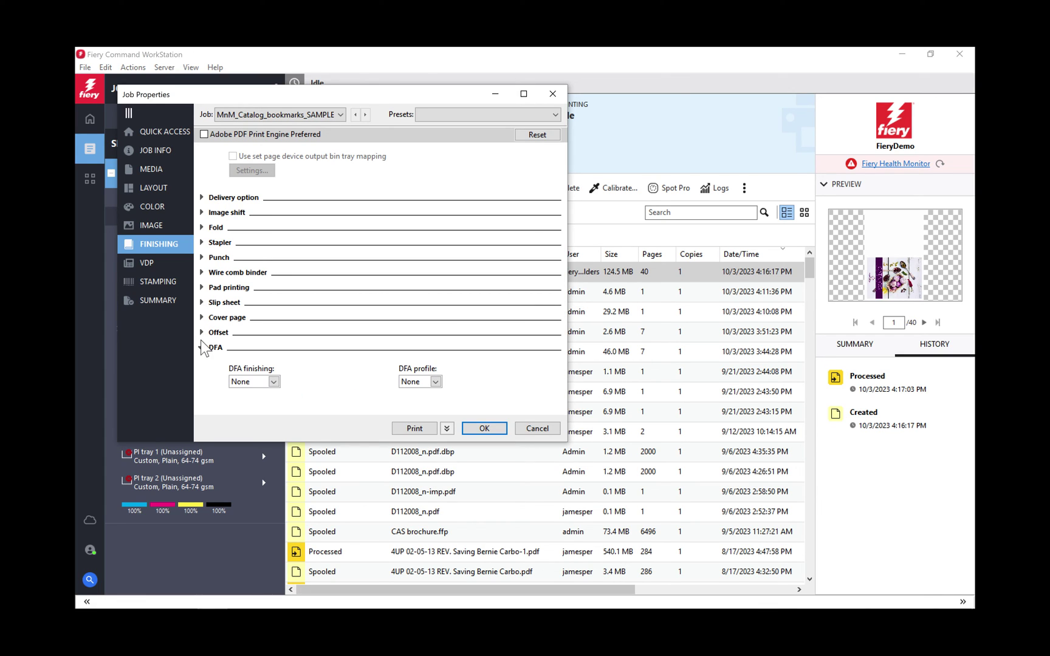
left_click(200, 347)
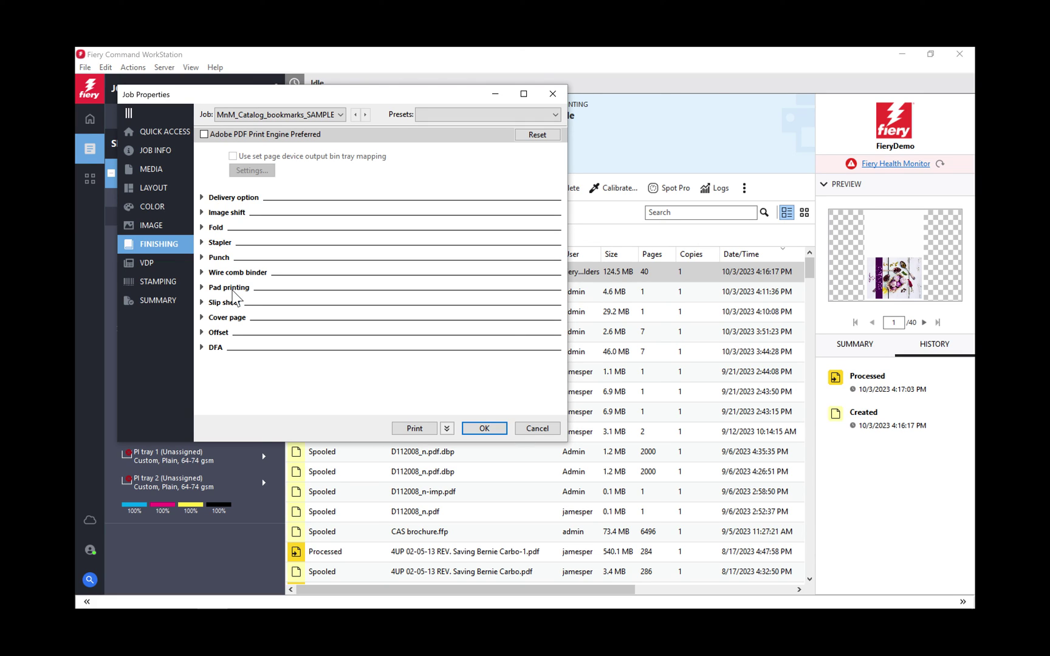
left_click(538, 428)
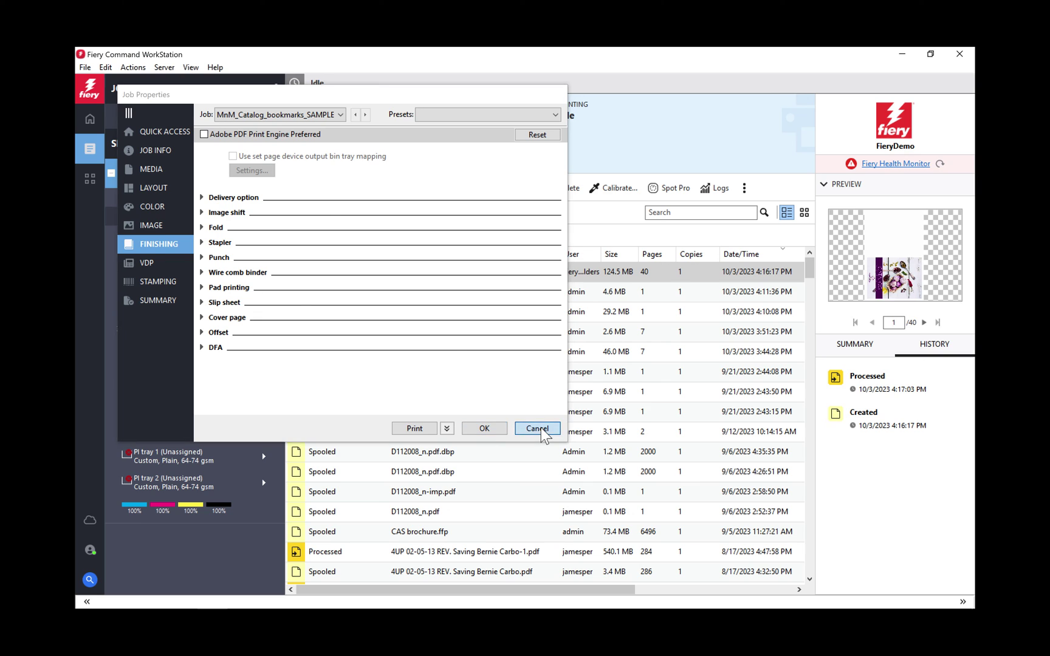